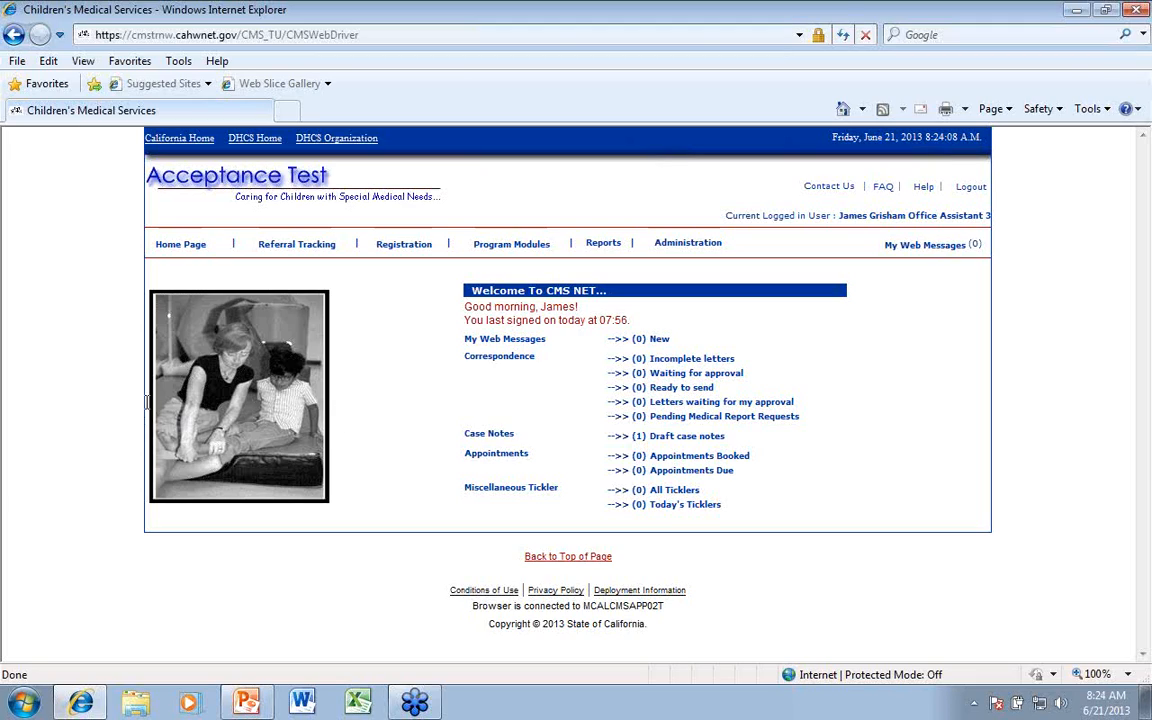
# Open the Referral Tracking search form
pyautogui.click(294, 249)
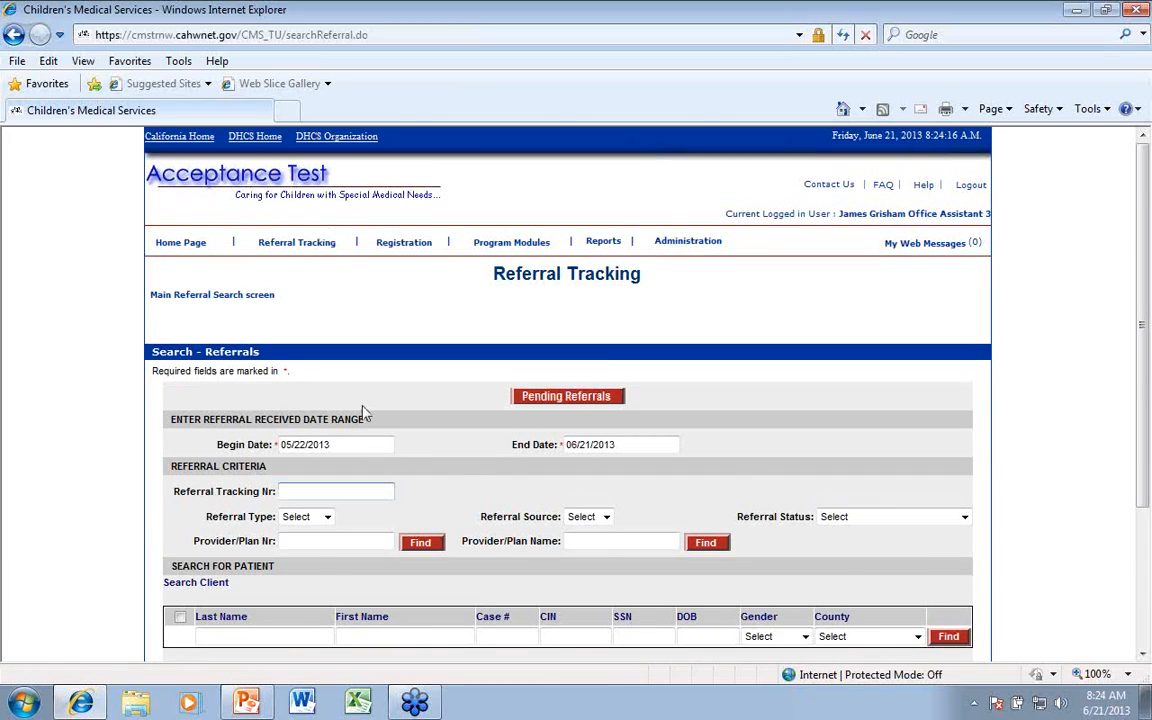
pyautogui.scroll(-1, 360, 405)
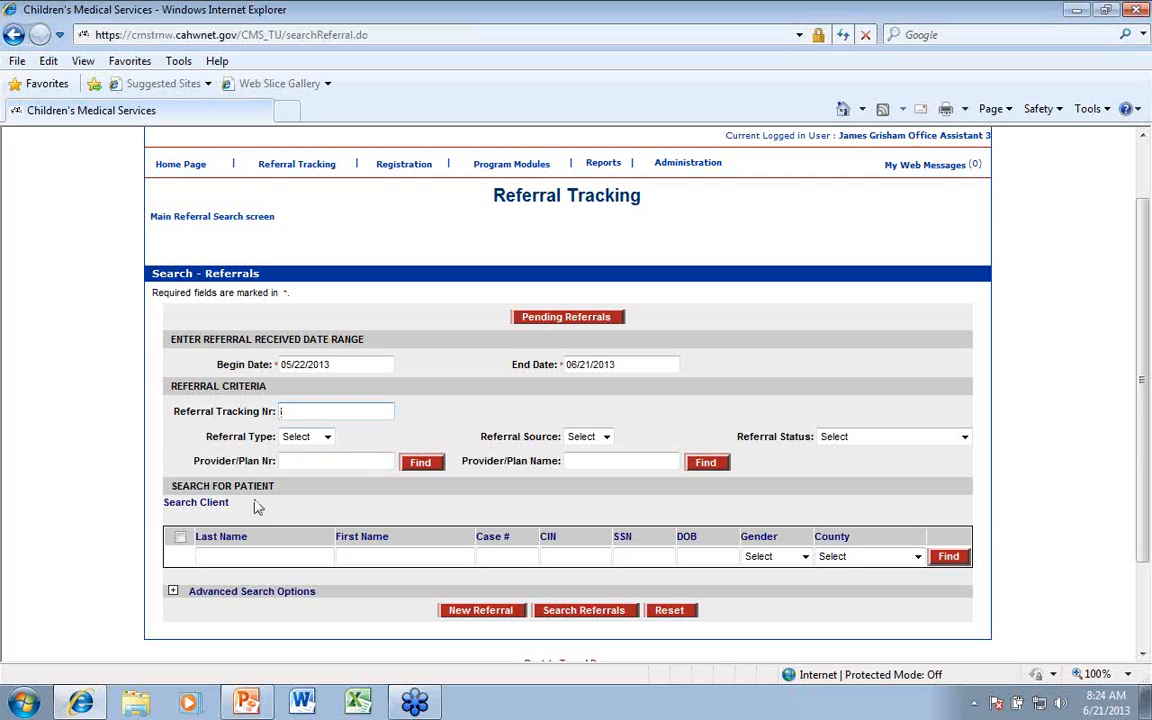
# Expand the advanced search options and try to look up a user by partial username
pyautogui.click(171, 591)
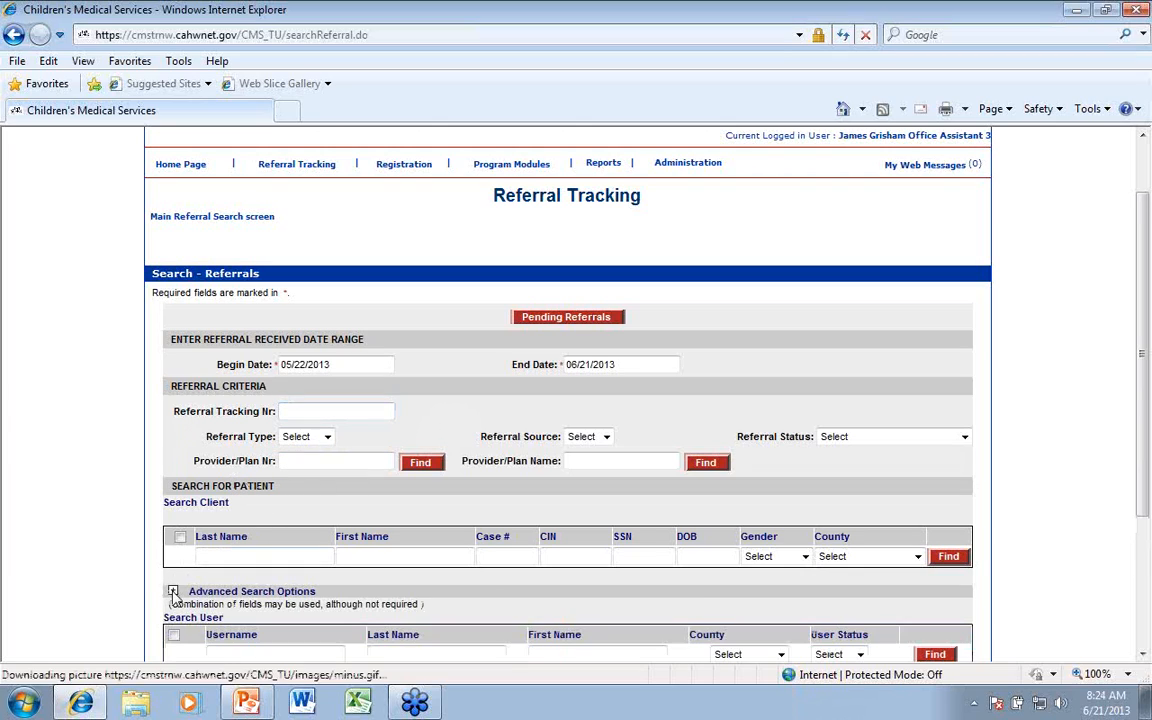
pyautogui.scroll(-2, 276, 607)
pyautogui.scroll(-2, 276, 607)
pyautogui.click(233, 495)
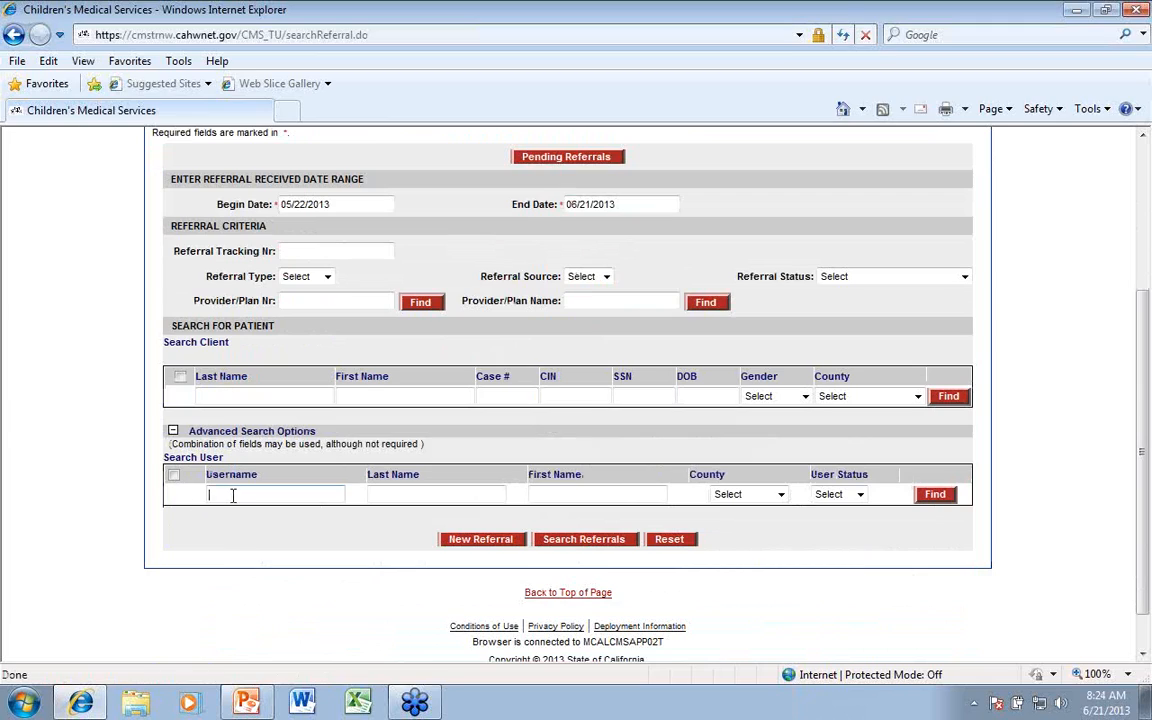
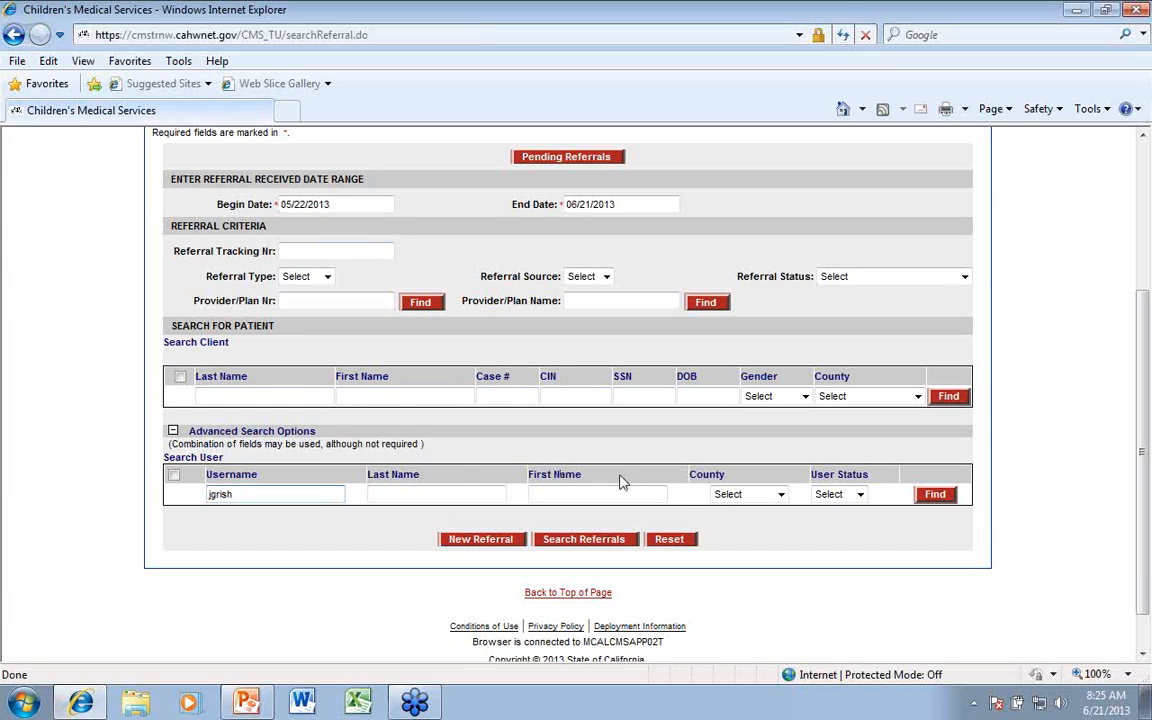
pyautogui.click(934, 495)
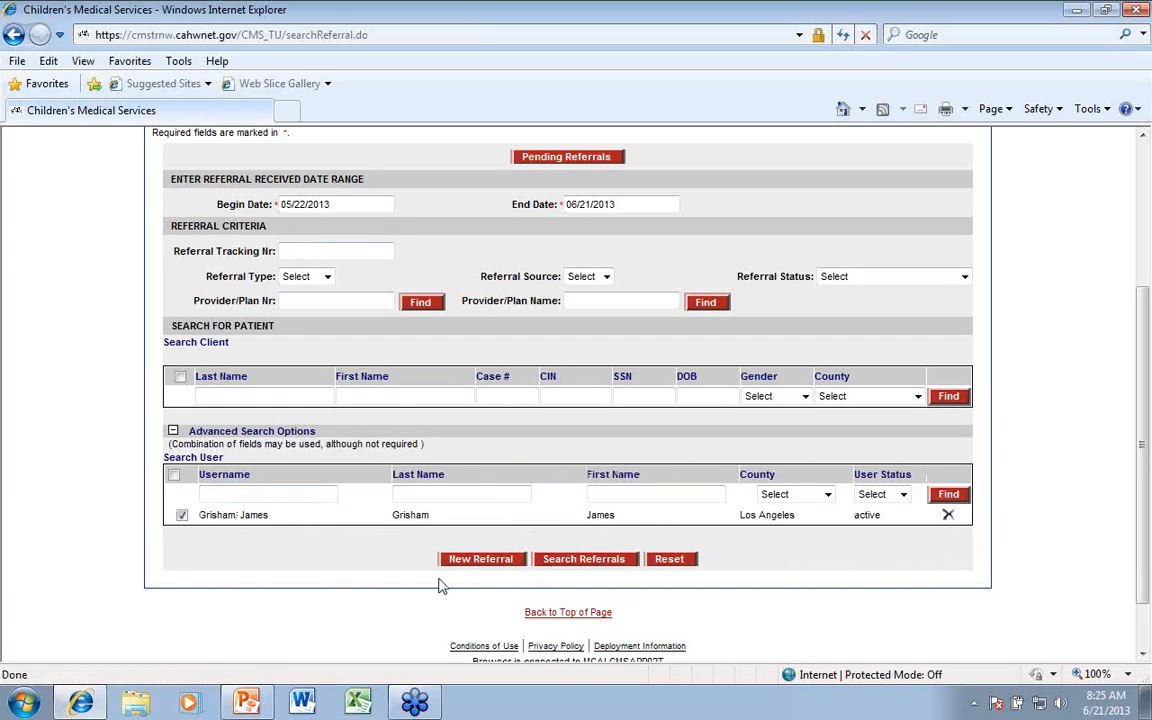
# Search referrals within the preset received date range and review the results list
pyautogui.click(592, 559)
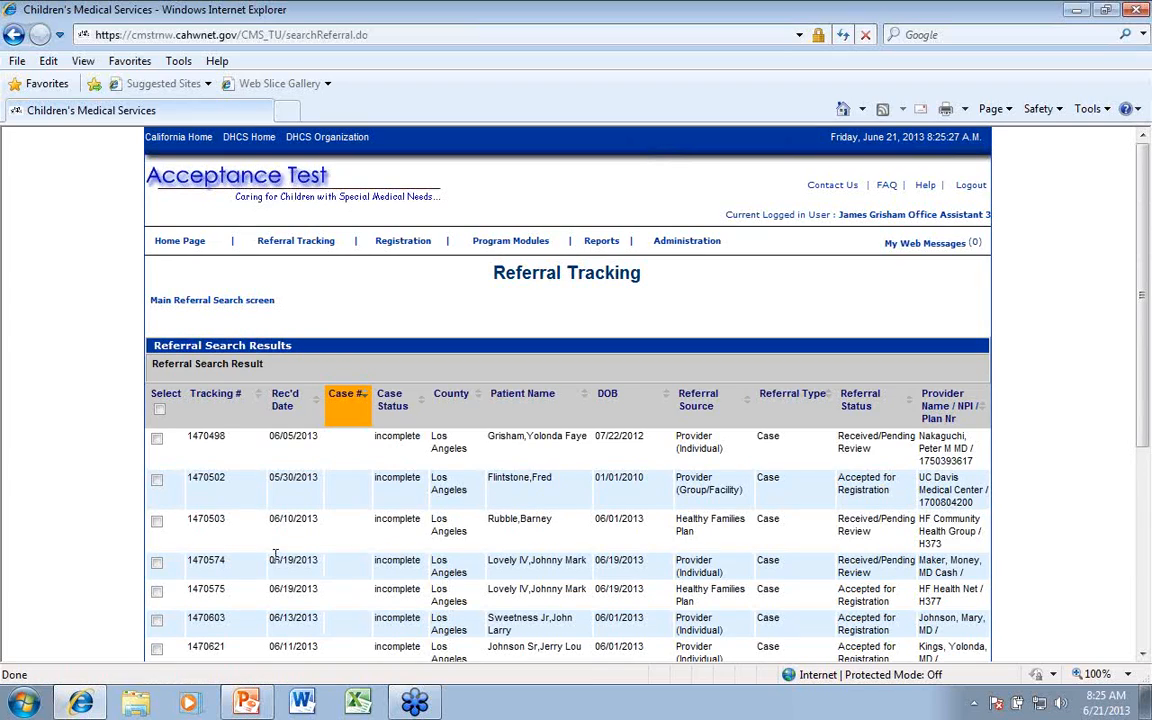
pyautogui.scroll(-3, 240, 540)
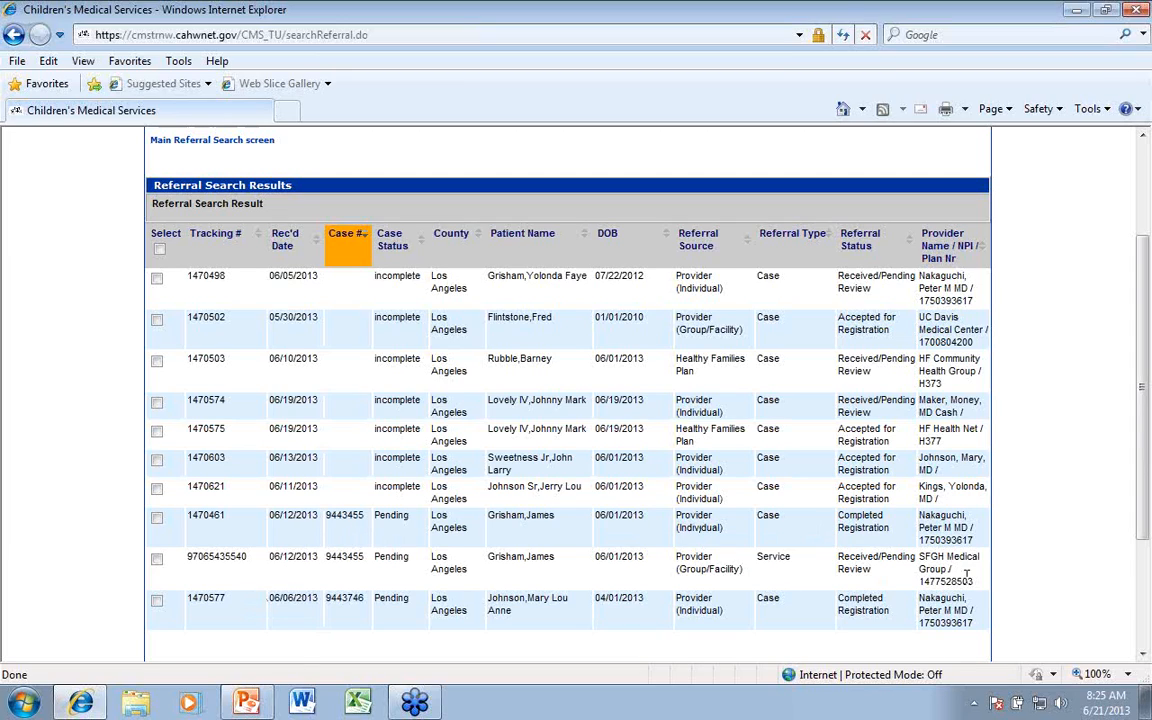
pyautogui.scroll(-2, 940, 560)
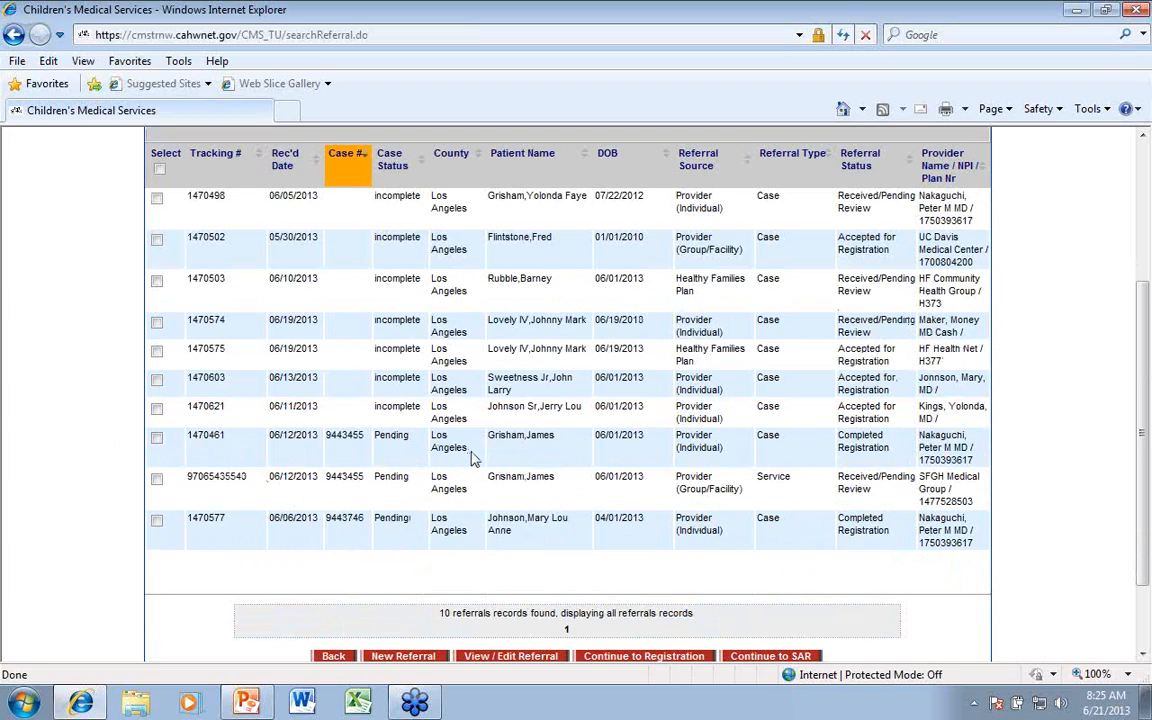
pyautogui.click(156, 438)
pyautogui.scroll(-2, 425, 548)
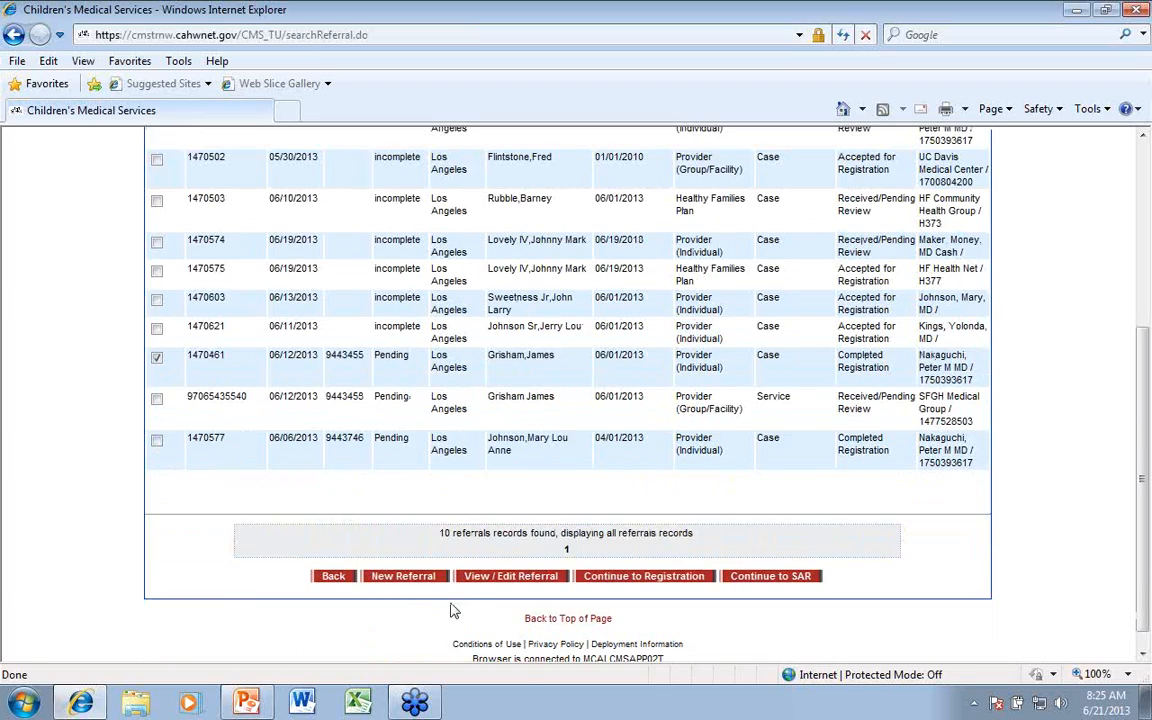
pyautogui.click(330, 580)
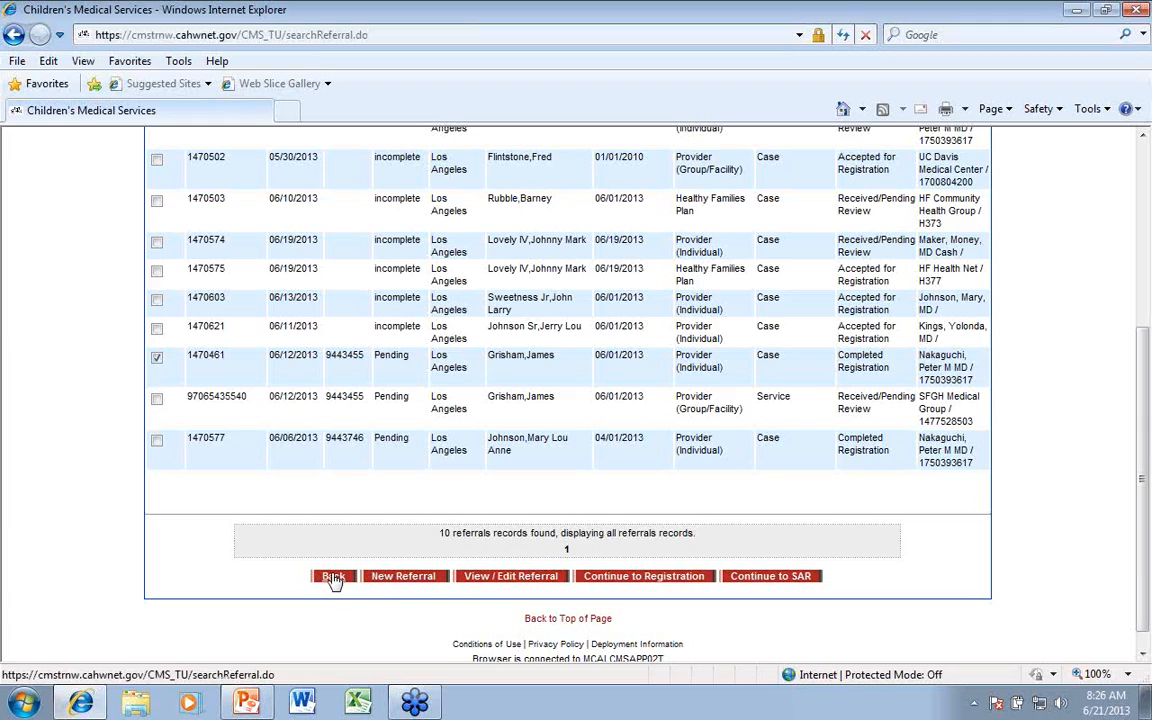
pyautogui.click(395, 579)
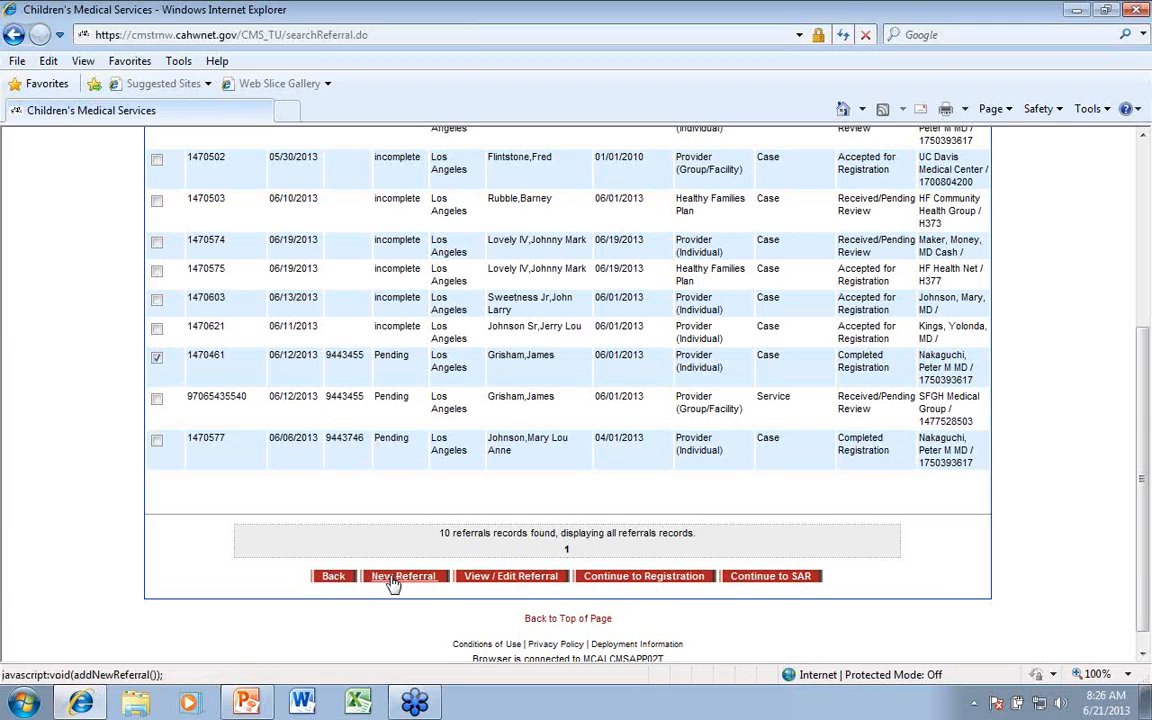
pyautogui.click(510, 585)
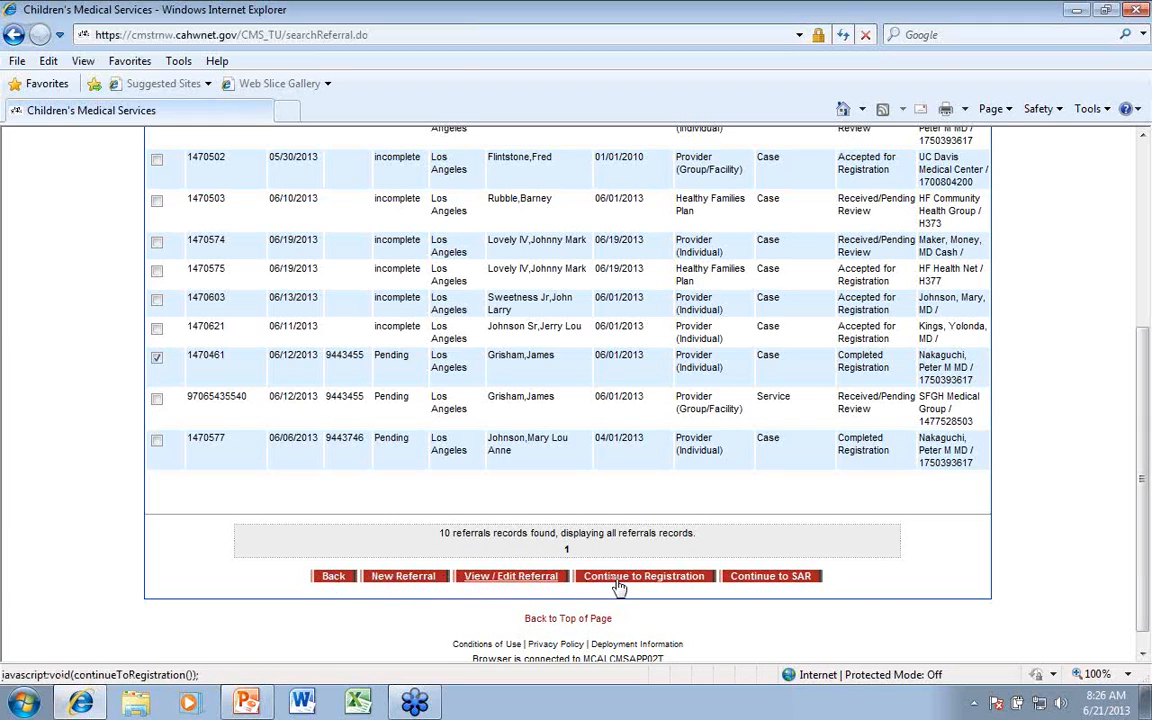
pyautogui.click(399, 580)
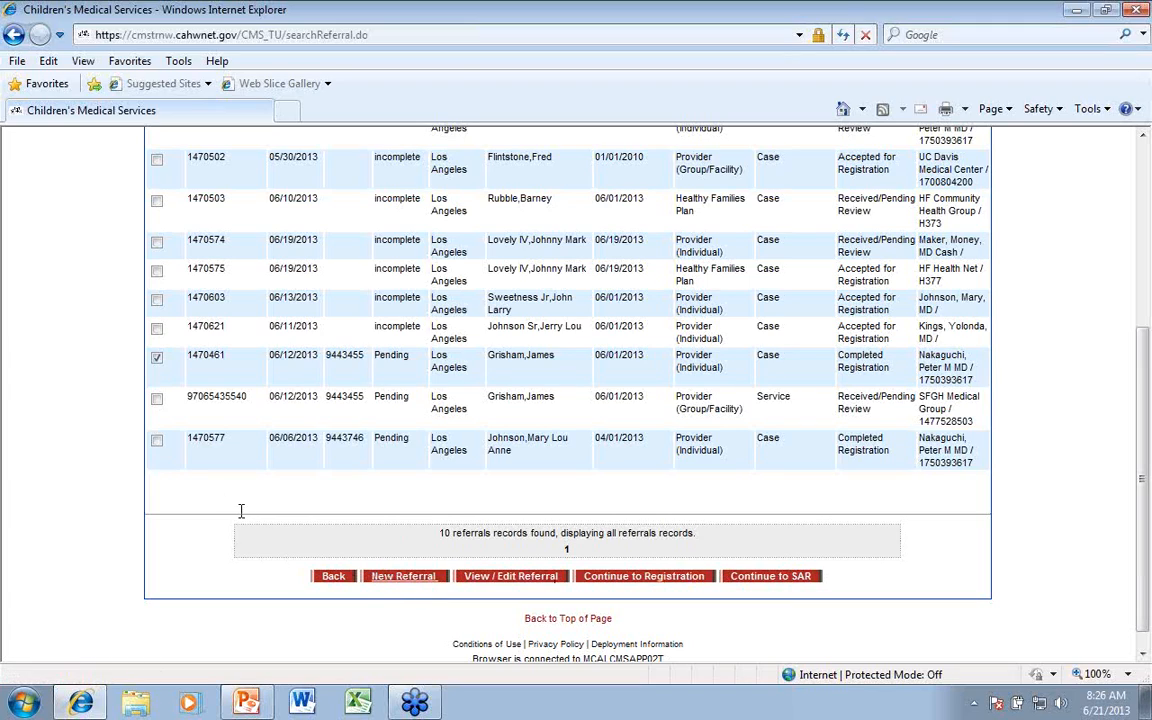
# Select only the last referral in the results list and start a new referral for that patient
pyautogui.click(158, 442)
pyautogui.click(157, 359)
pyautogui.click(400, 577)
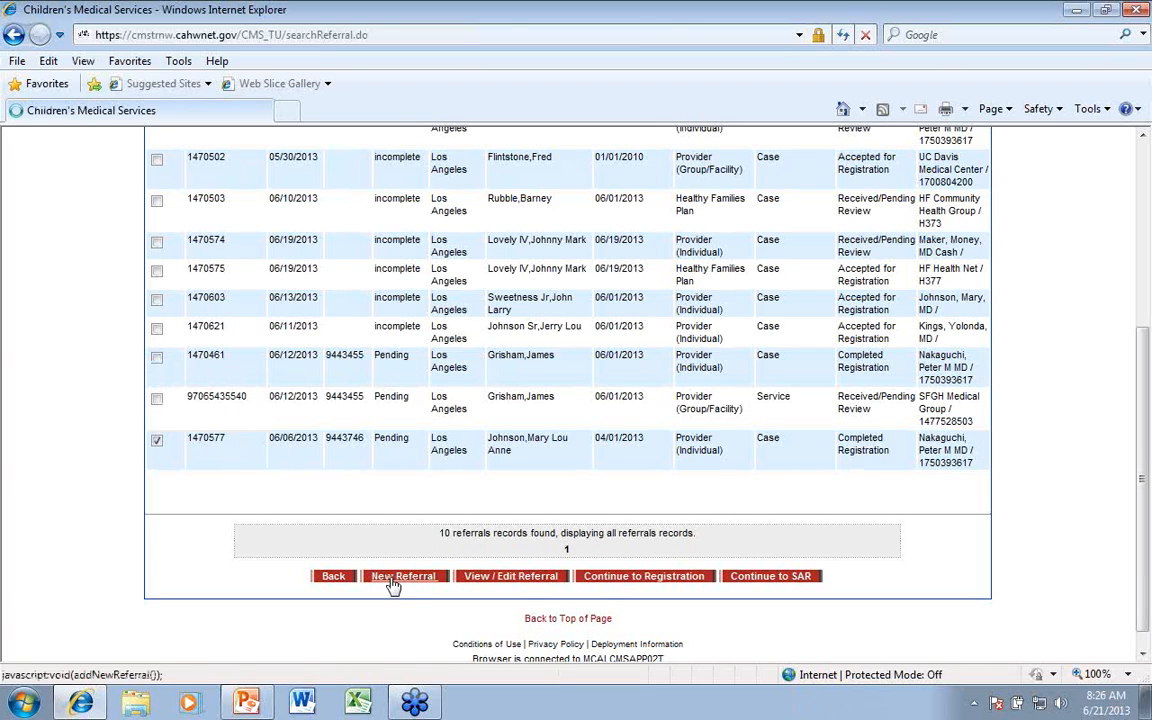
# Examine the patient's expanded client information on the new referral form, and collapse it again
pyautogui.scroll(-3, 332, 515)
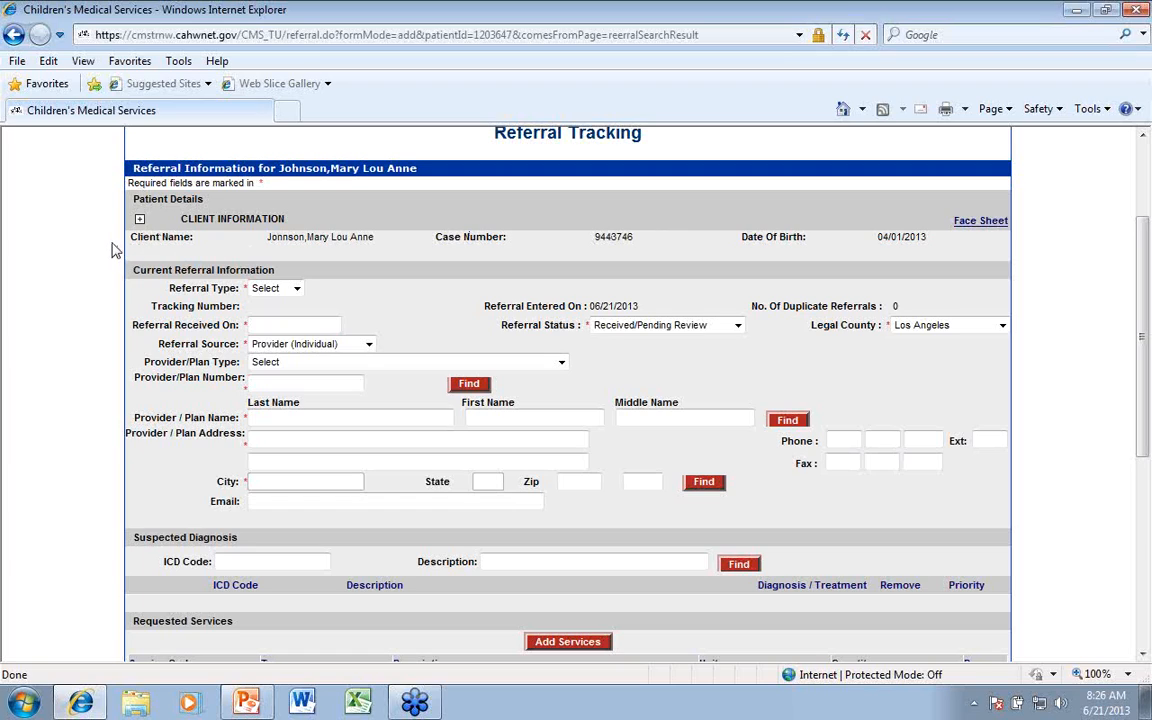
pyautogui.click(140, 219)
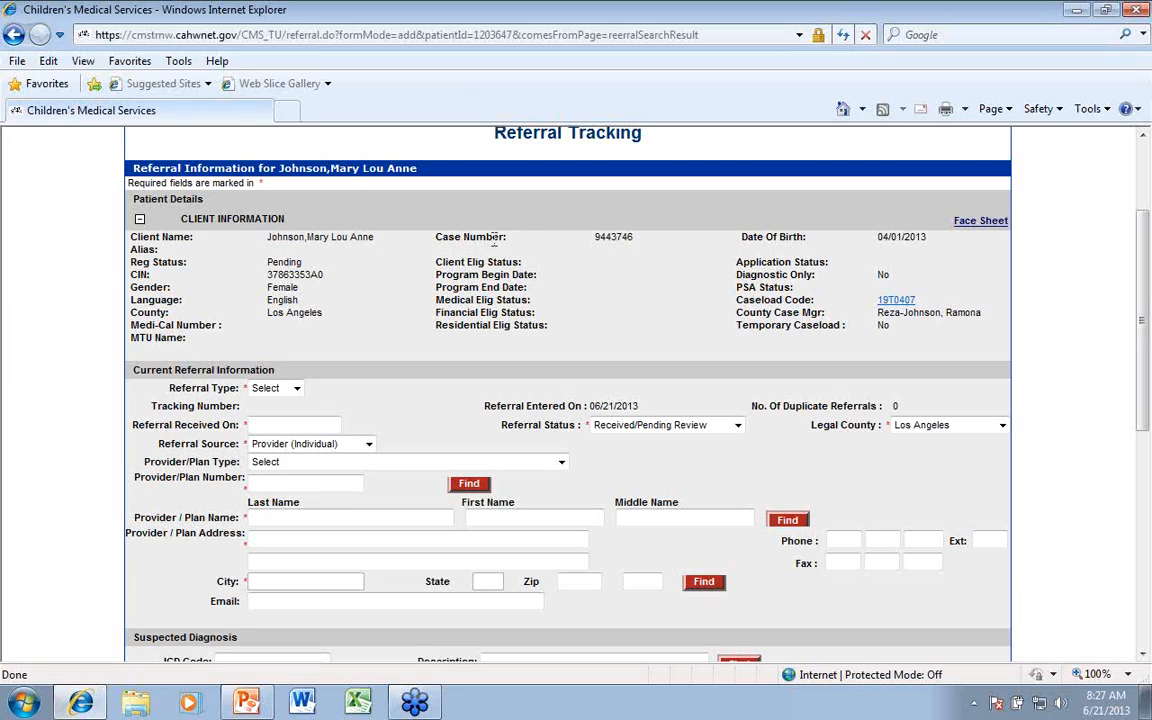
pyautogui.click(140, 219)
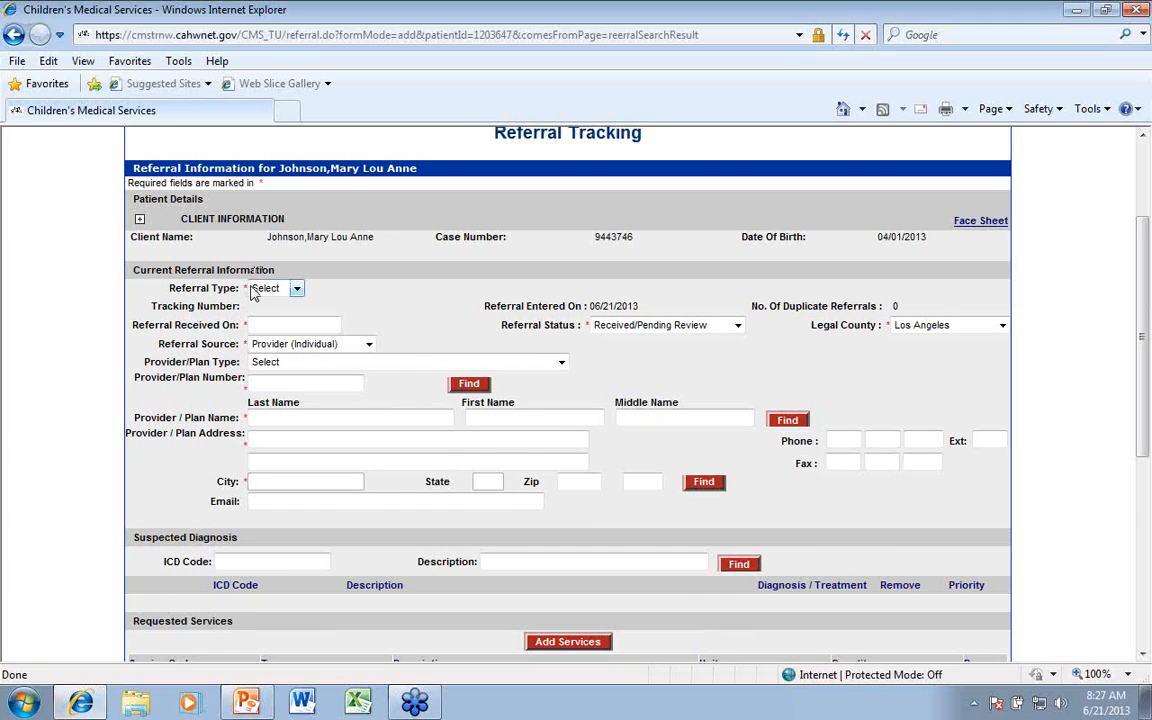
# Set the referral type to Service and the referral received date to 06/12/2013
pyautogui.click(297, 289)
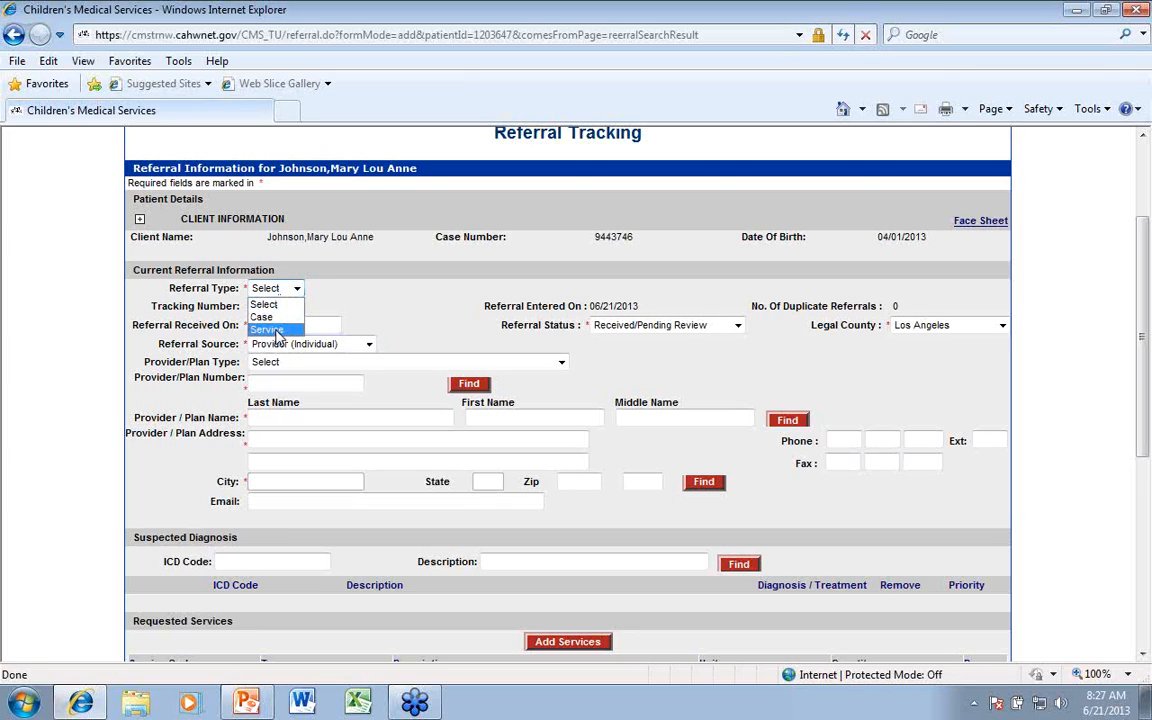
pyautogui.click(268, 329)
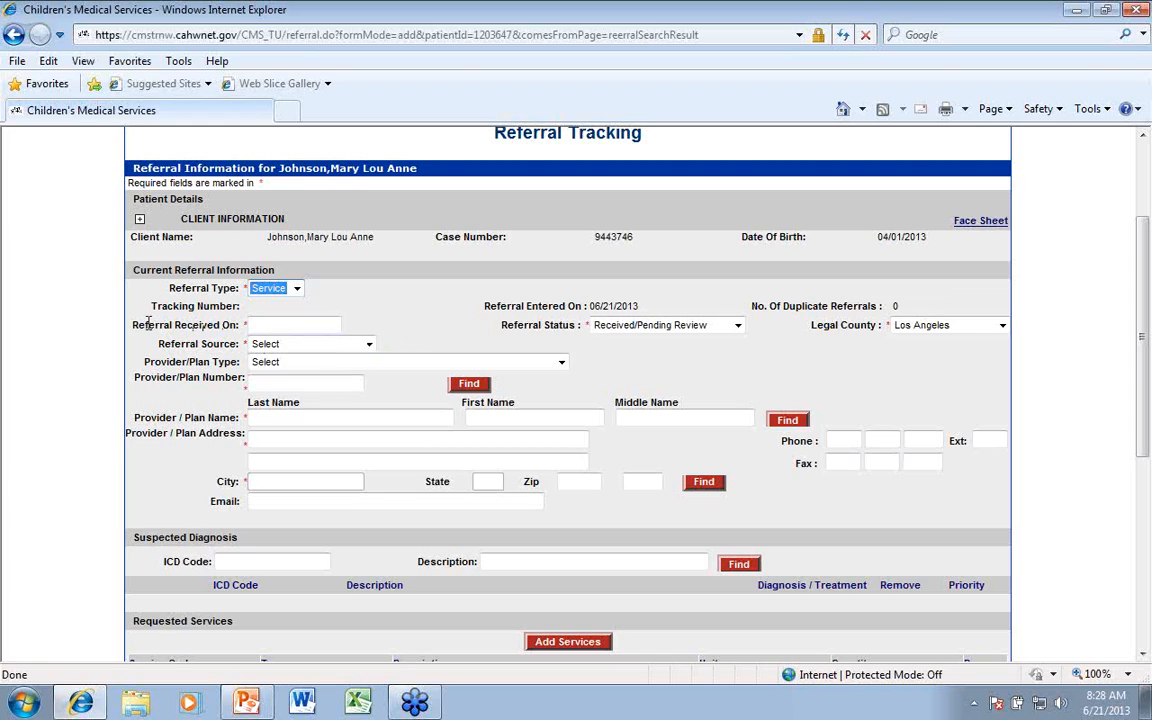
pyautogui.click(258, 325)
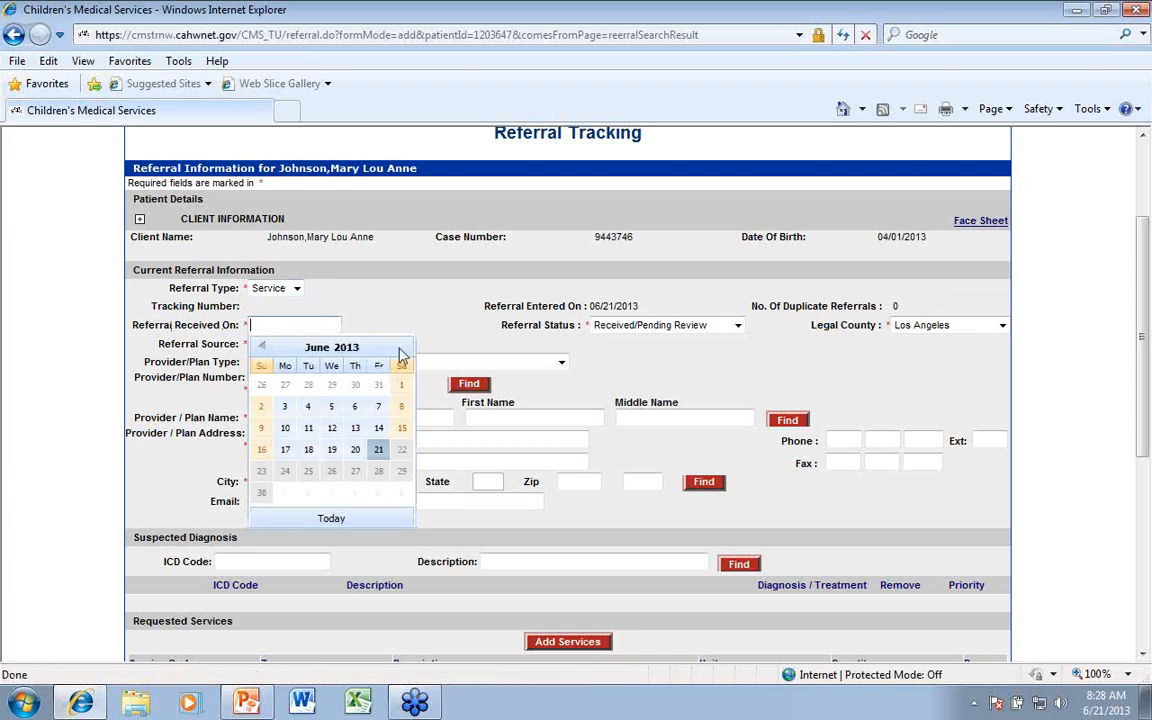
pyautogui.click(330, 427)
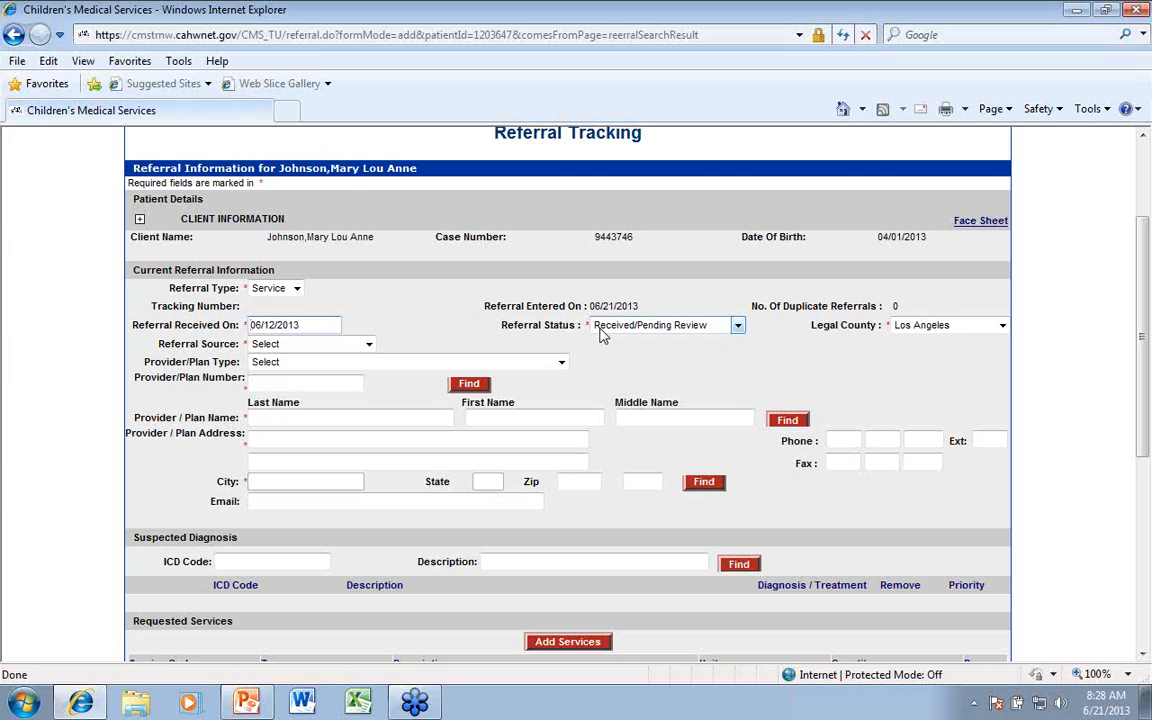
# Choose Received/Pending Review as the referral status and Provider (Individual) as the referral source
pyautogui.click(736, 327)
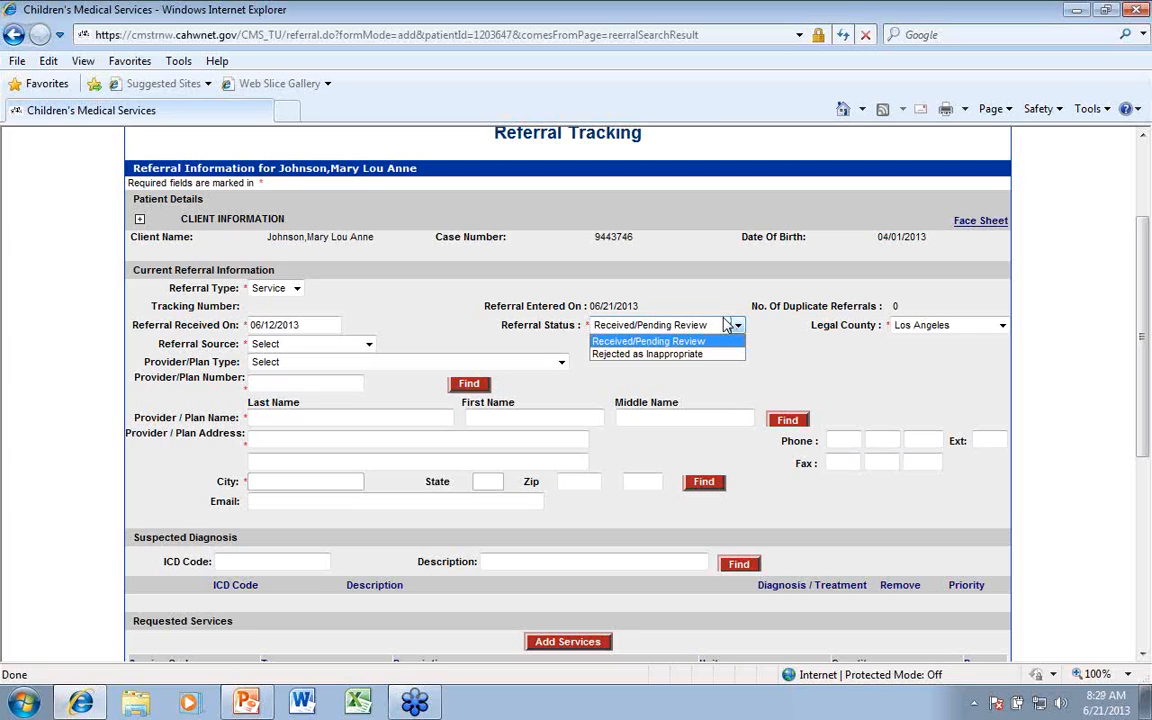
pyautogui.click(648, 341)
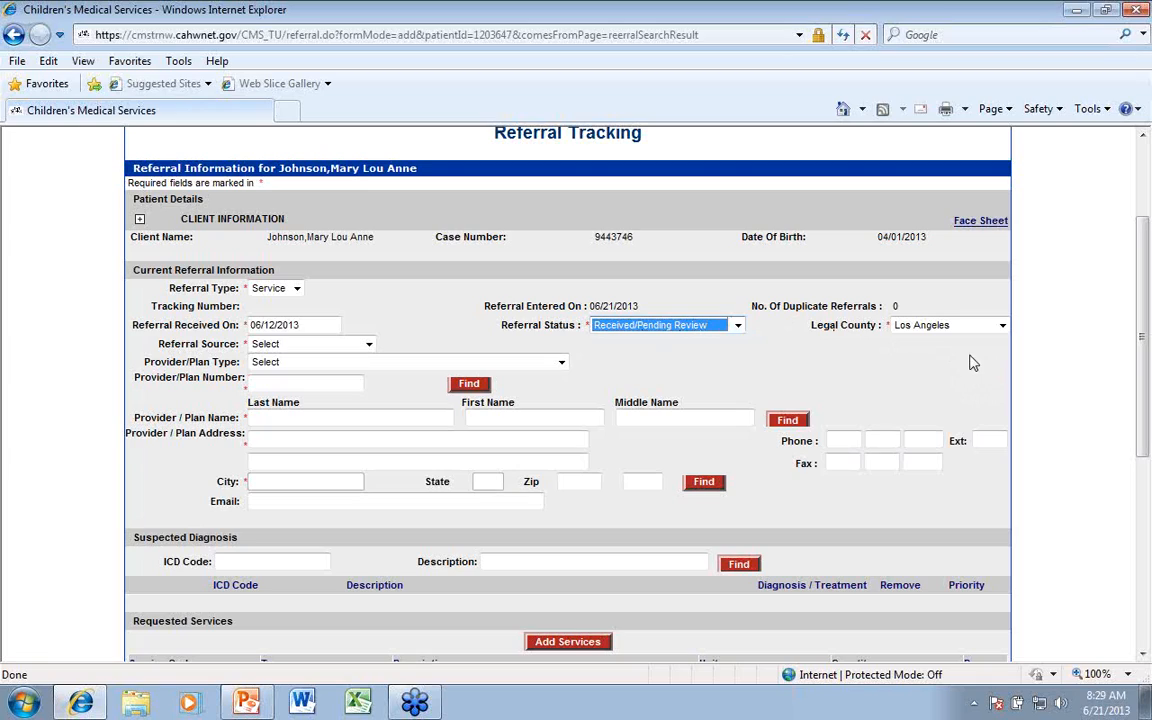
pyautogui.click(369, 344)
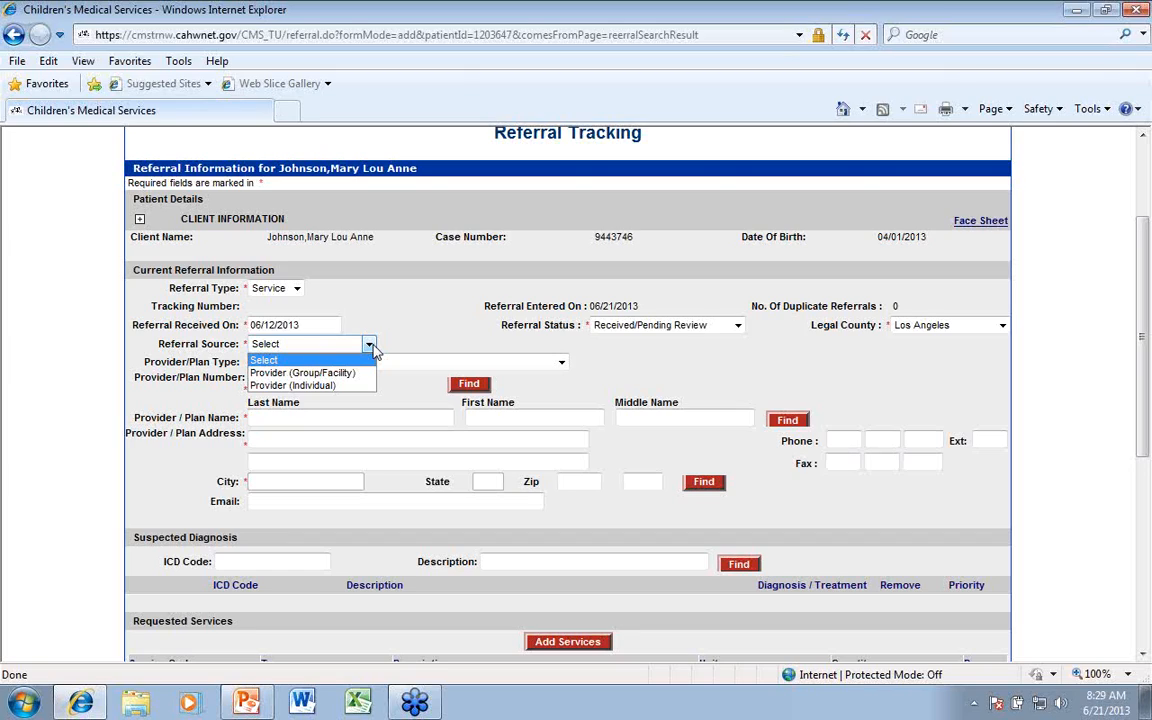
pyautogui.click(284, 385)
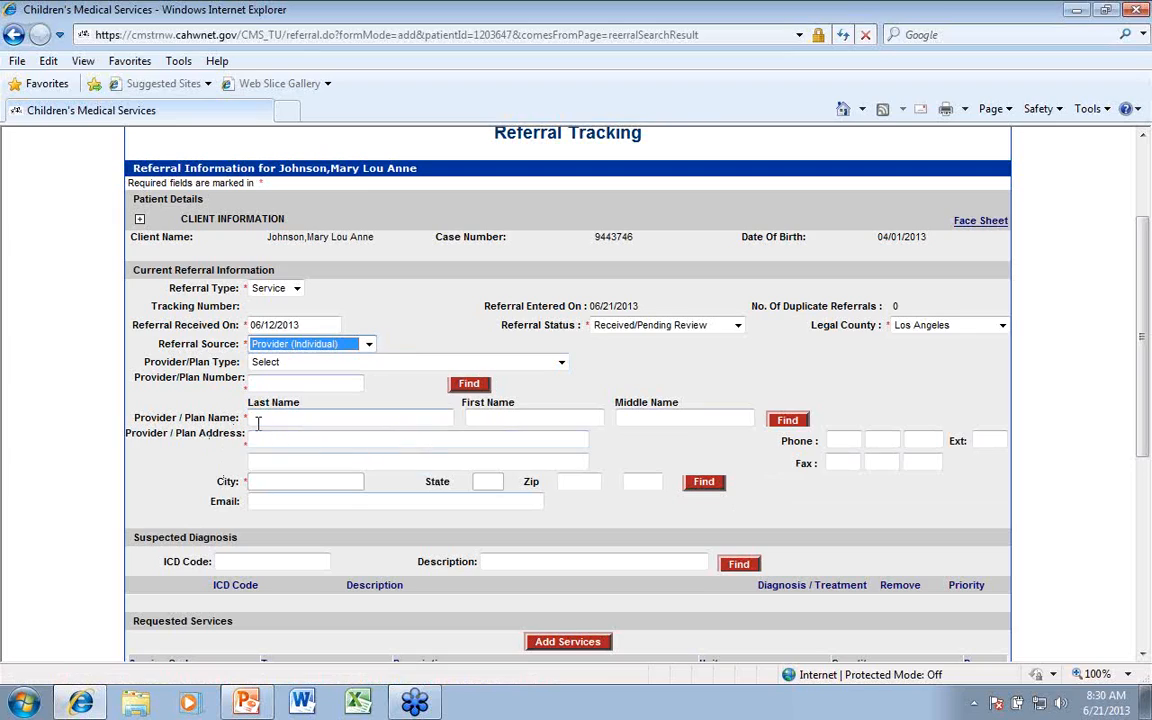
# Look up the referring provider by last name and fill in the provider details from the first matching record
pyautogui.click(296, 418)
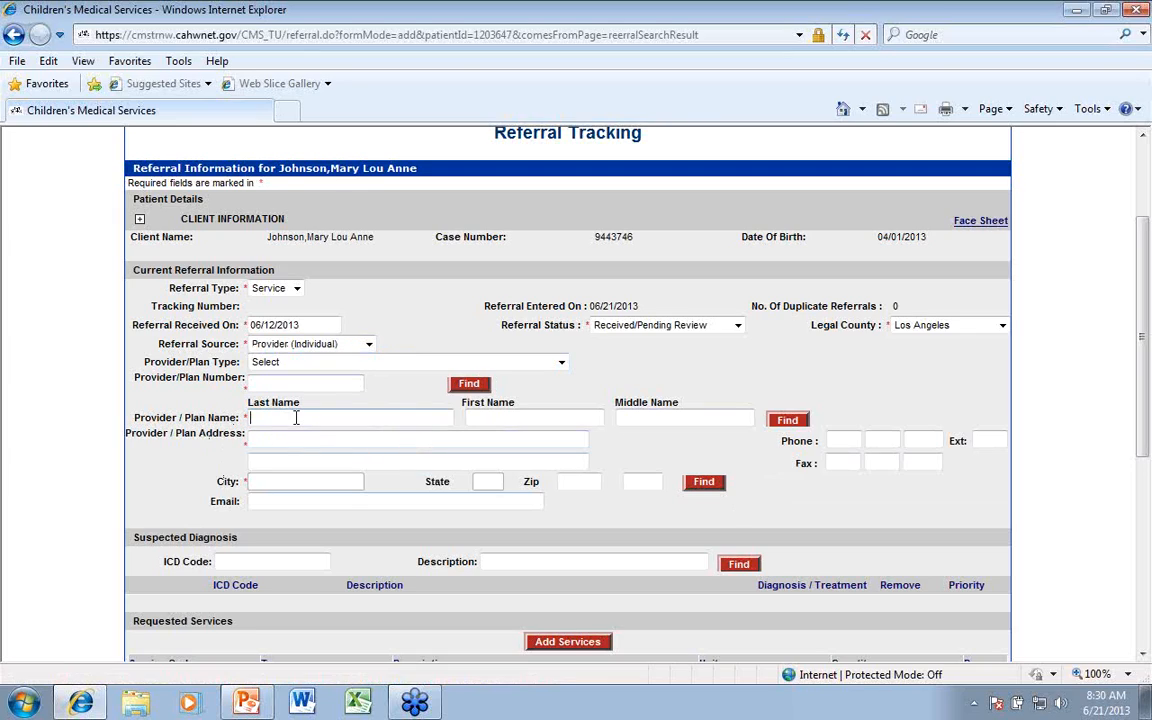
pyautogui.write('nakaguchi')
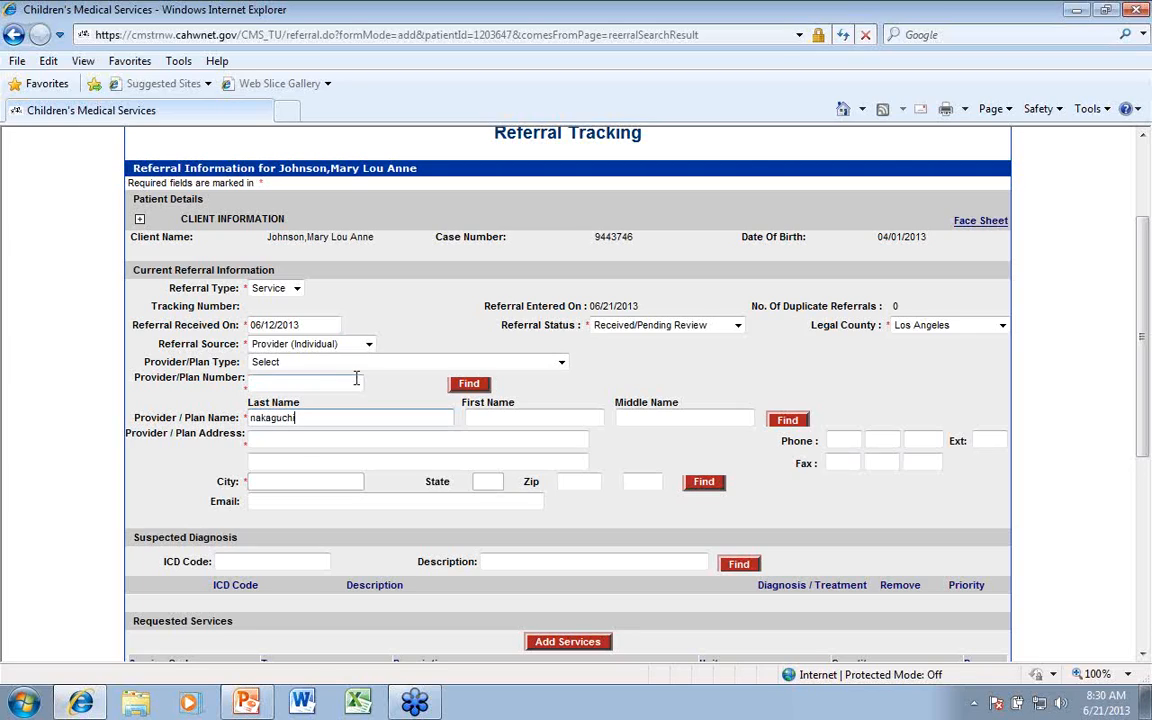
pyautogui.click(788, 421)
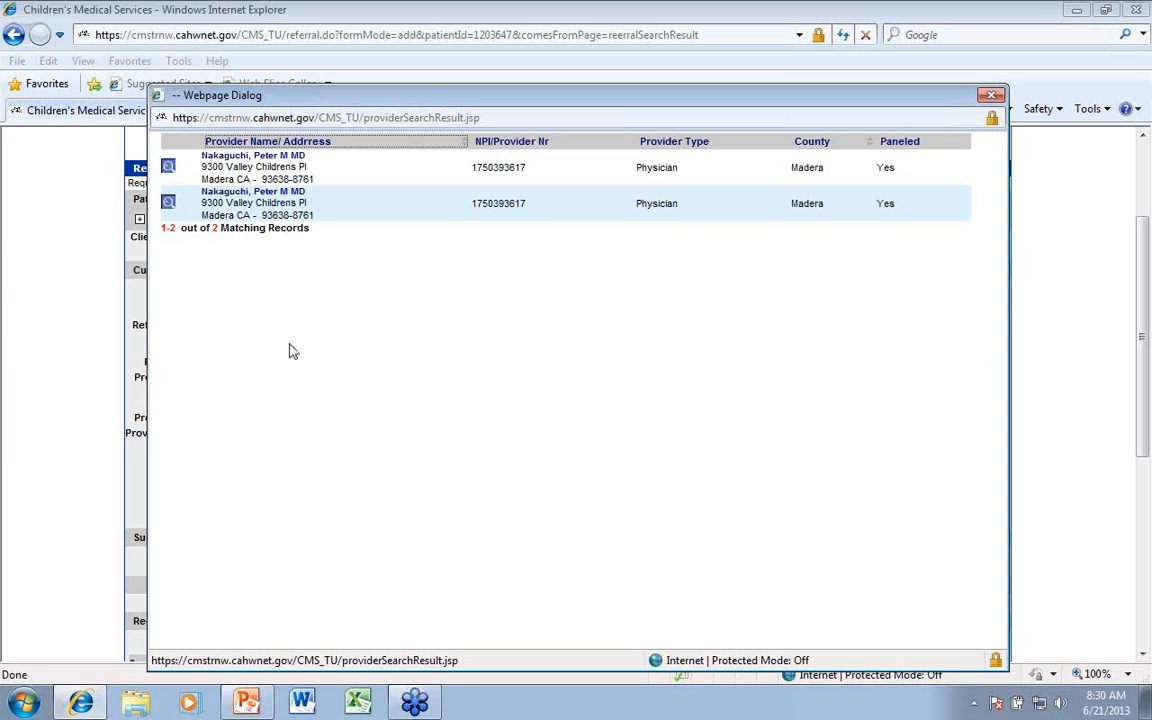
pyautogui.click(220, 155)
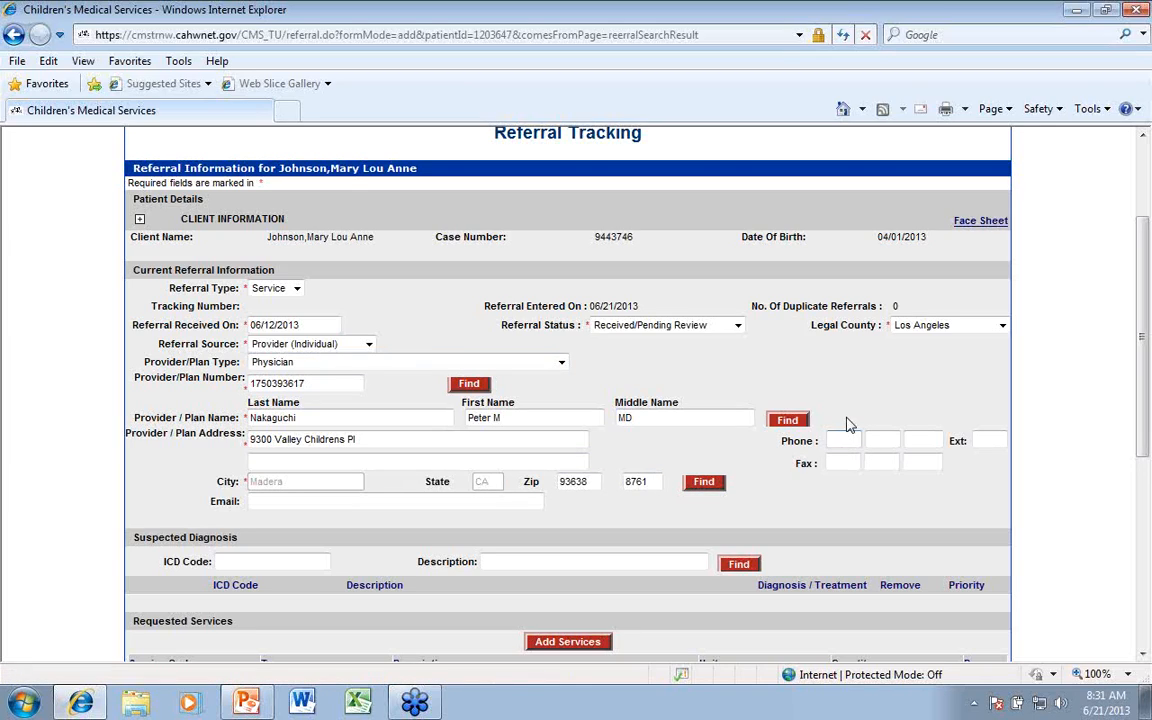
# Enter the provider's phone and fax numbers, leaving the email field blank
pyautogui.write('916555')
pyautogui.write('1212')
pyautogui.click(842, 460)
pyautogui.click(322, 502)
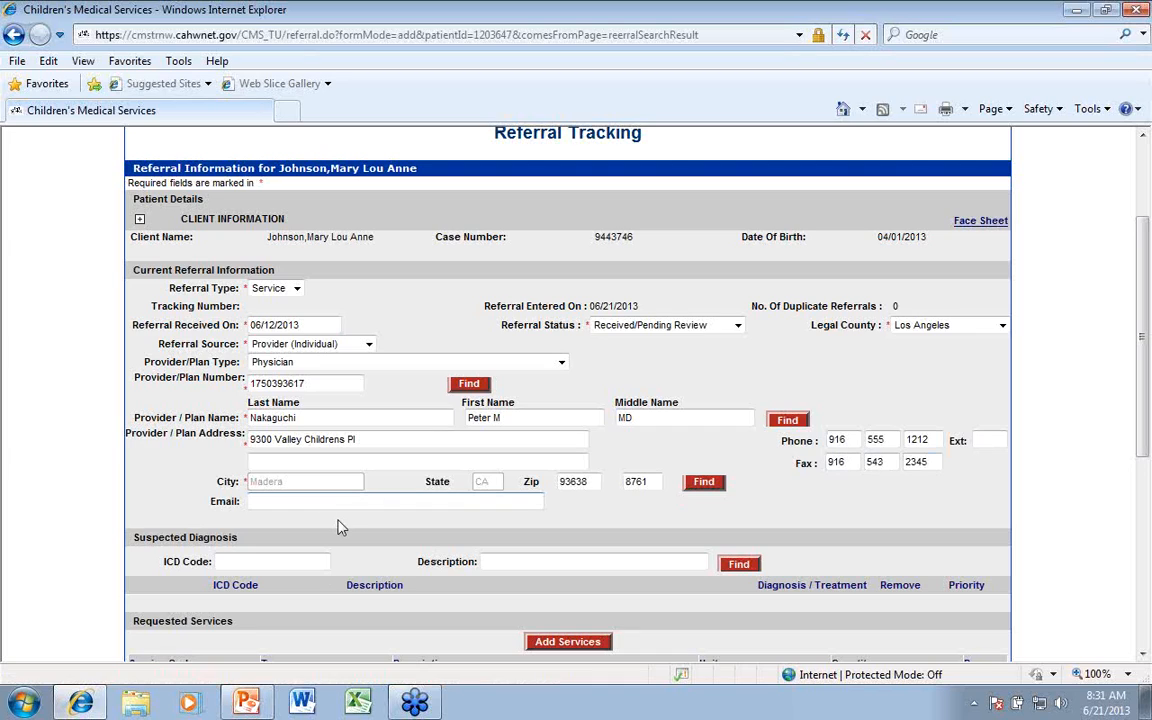
# Search the suspected diagnosis codes for 00 and add ICD code 003.0, Salmonella Gastroenteritis, to the referral
pyautogui.scroll(-1, 222, 452)
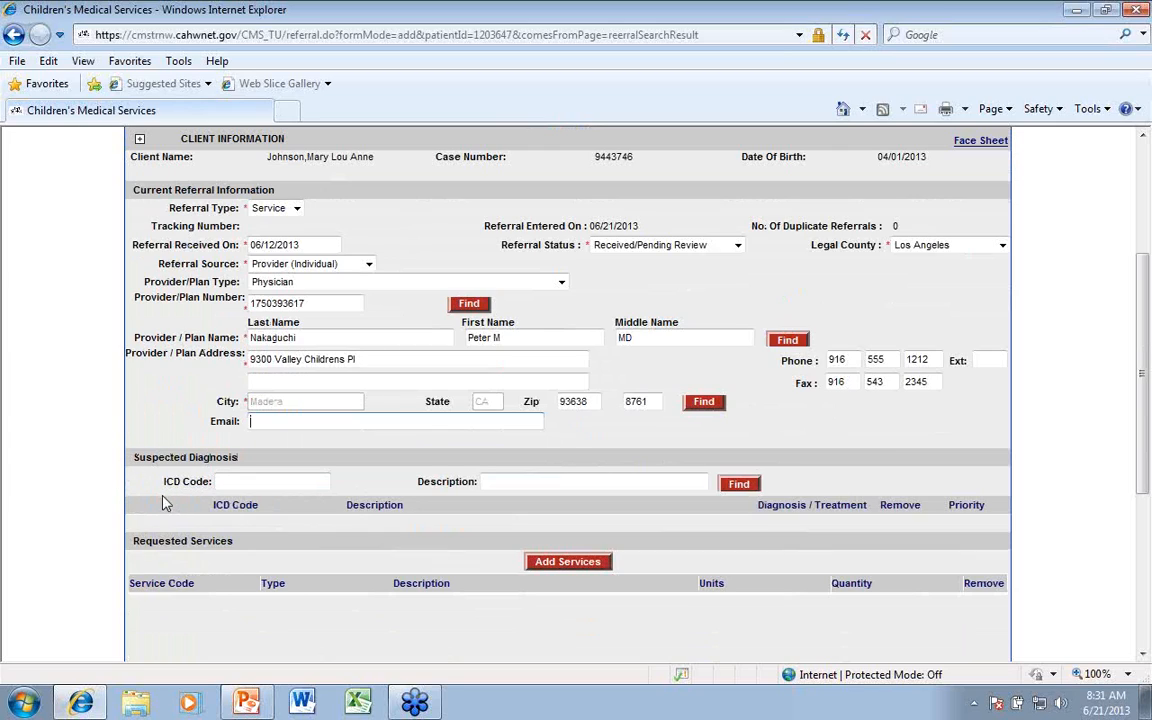
pyautogui.moveTo(131, 457); pyautogui.dragTo(228, 462)
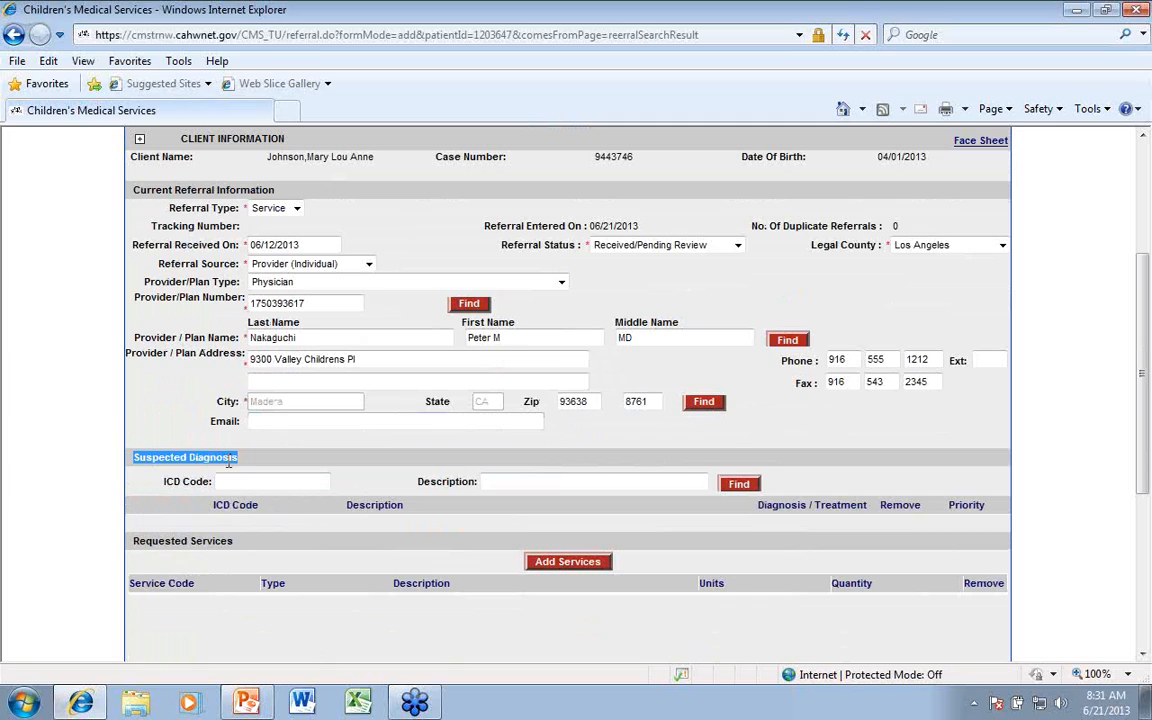
pyautogui.click(229, 482)
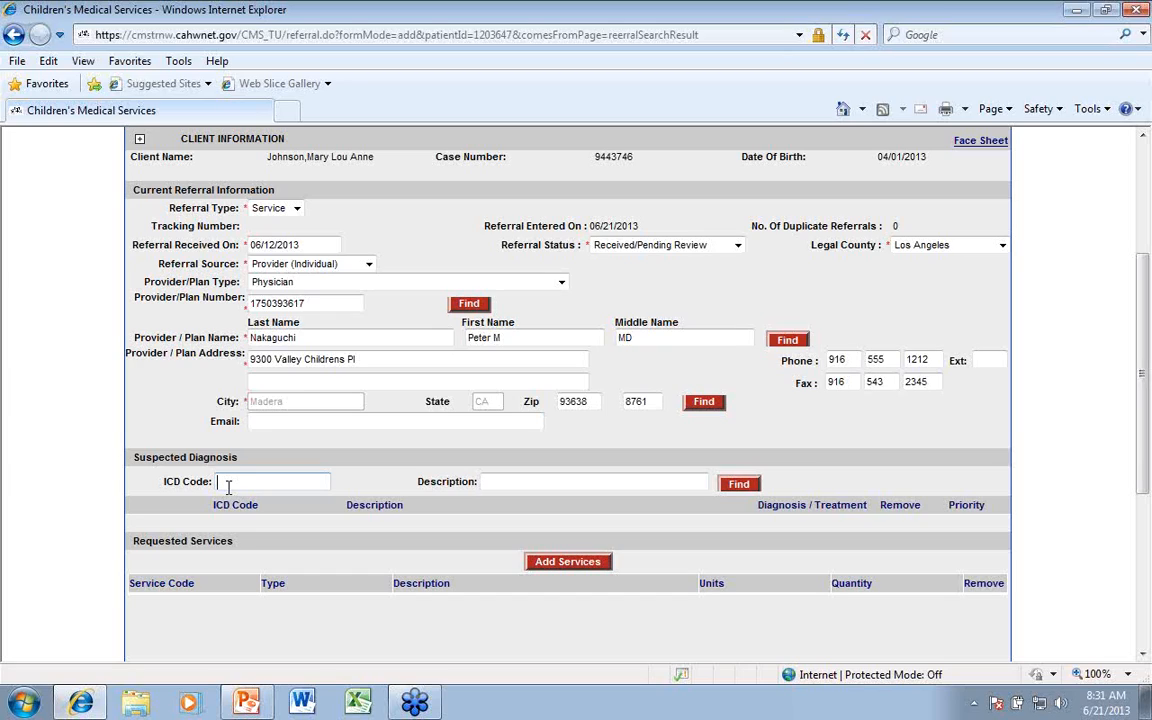
pyautogui.write('00')
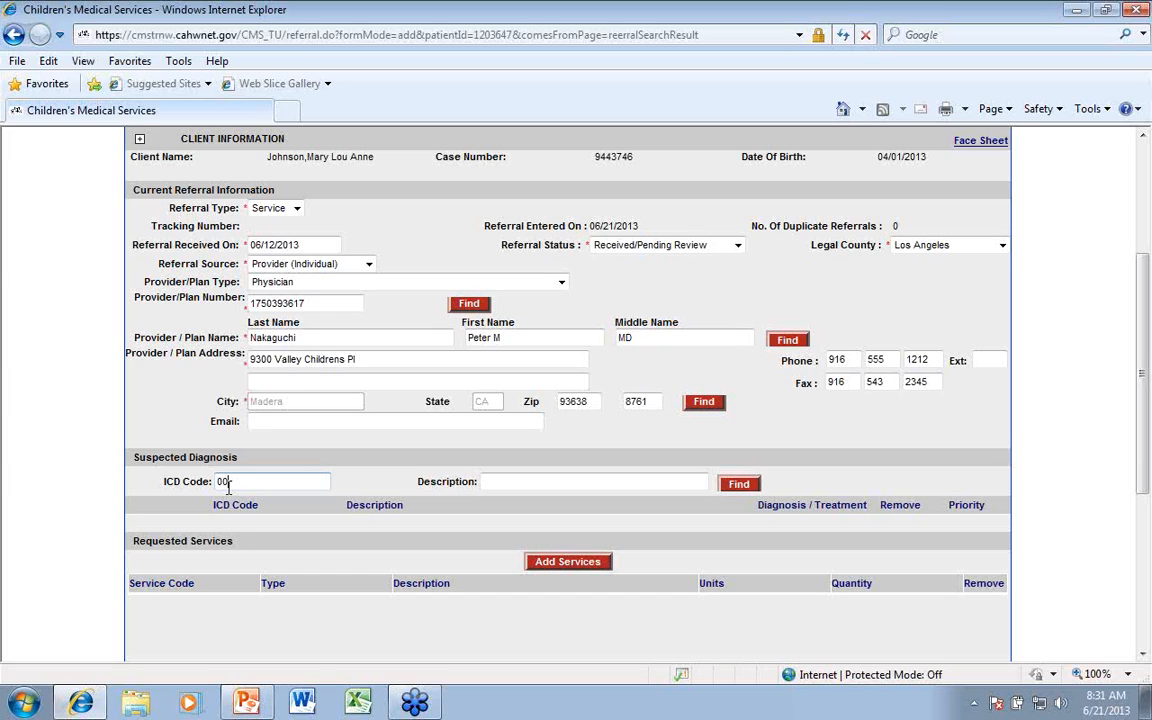
pyautogui.click(735, 488)
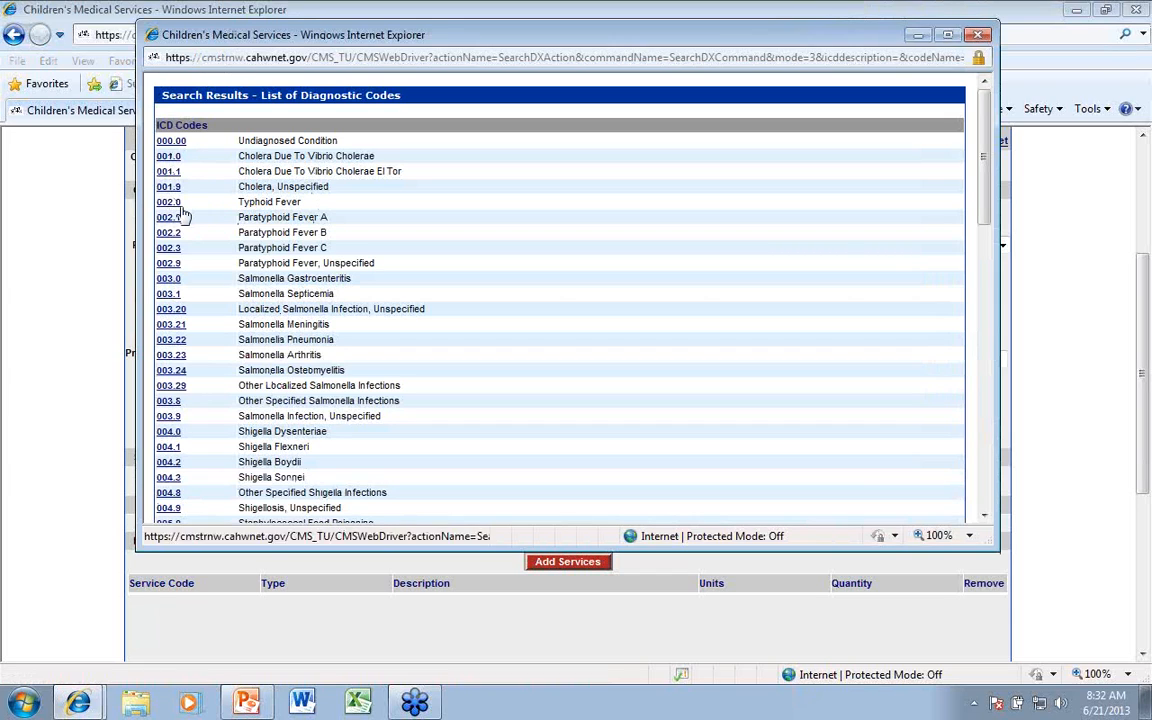
pyautogui.click(167, 278)
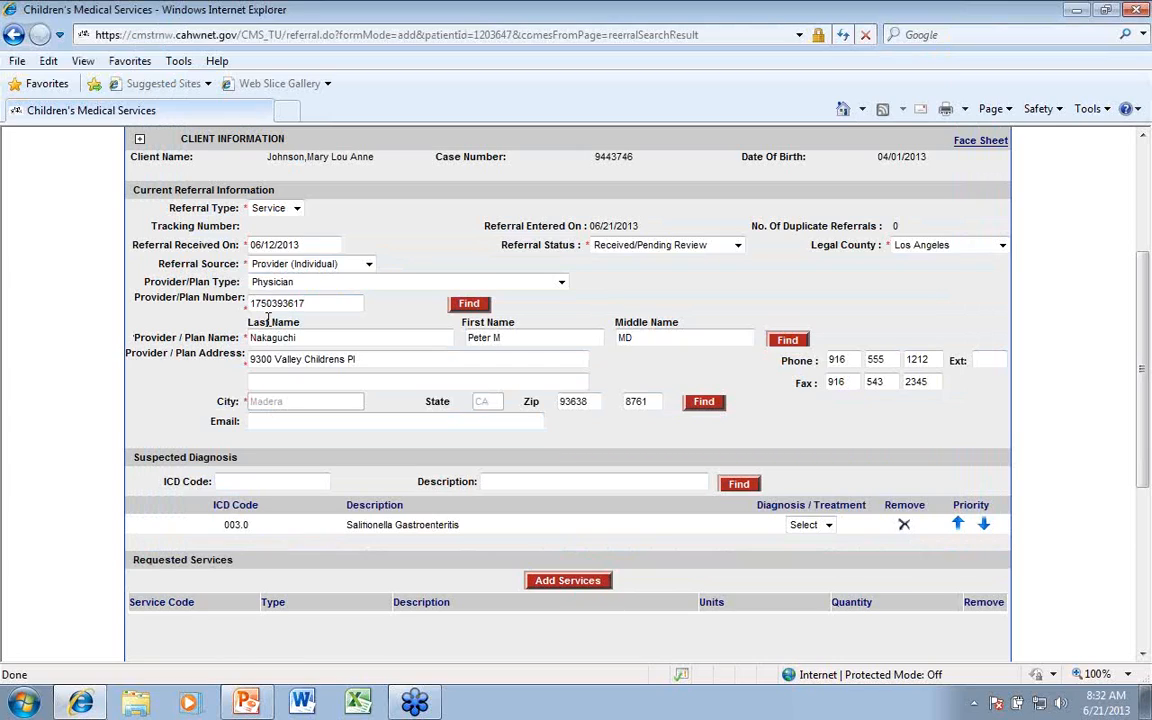
# Search the diagnosis codes for 334 and add ICD code 334.0, Friedreich's Ataxia, as a second suspected diagnosis
pyautogui.click(233, 479)
pyautogui.write('334')
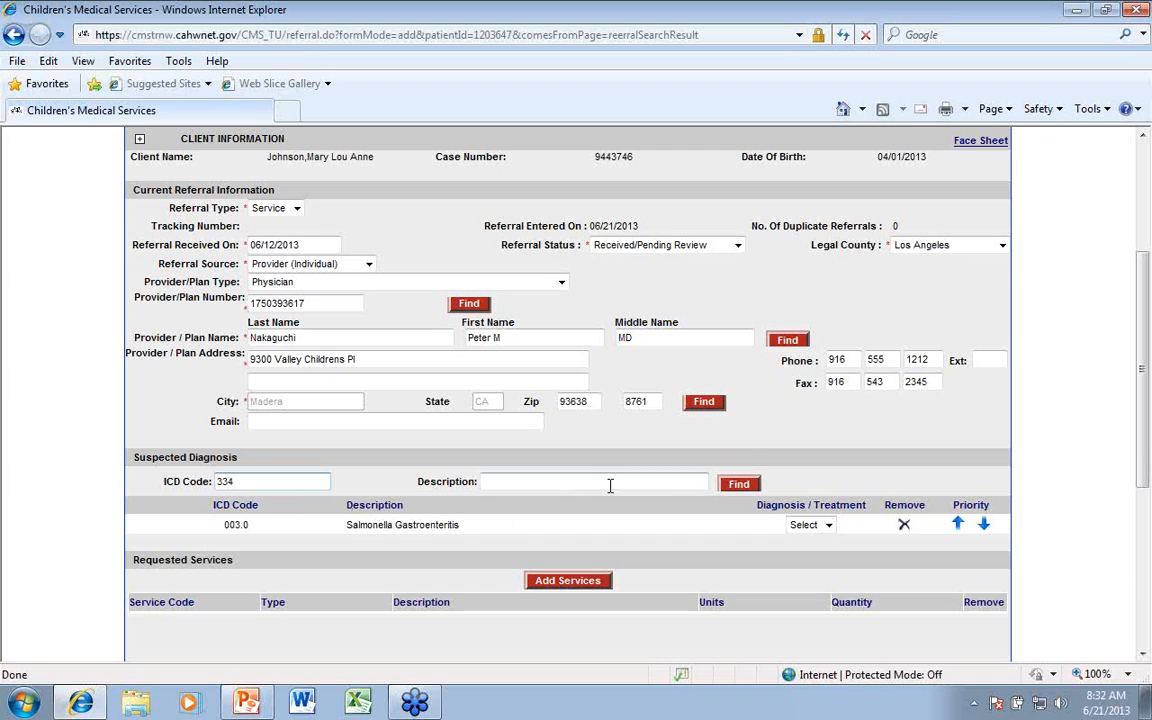
pyautogui.click(739, 483)
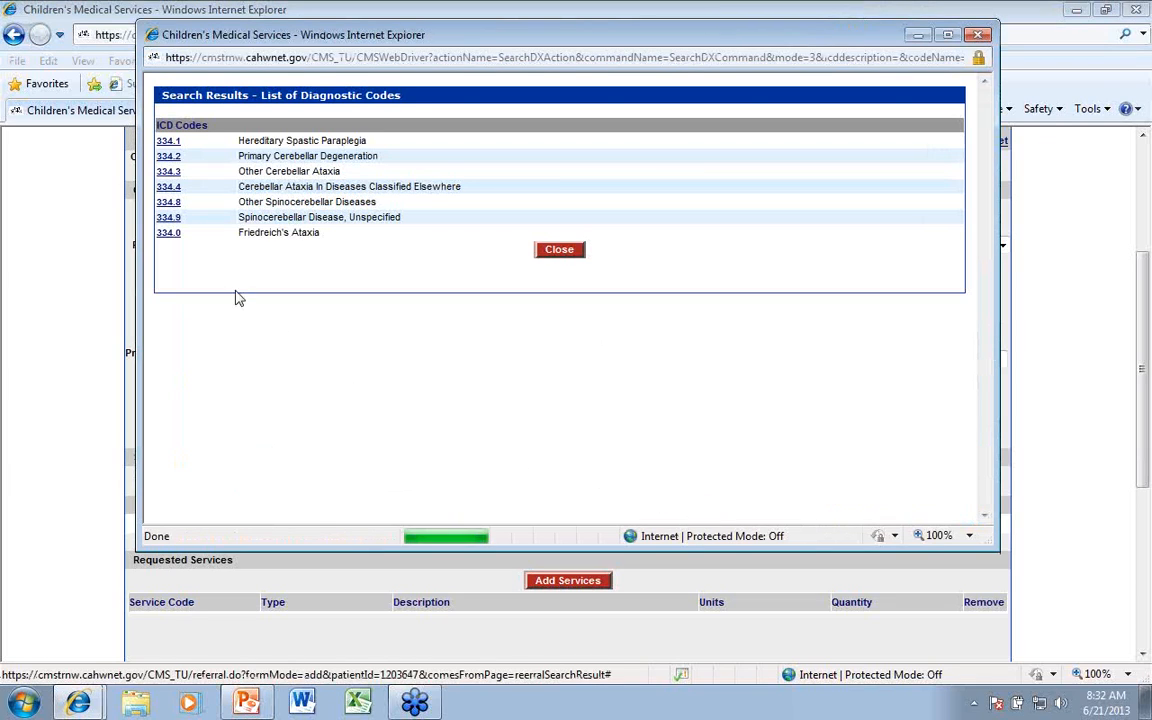
pyautogui.click(172, 238)
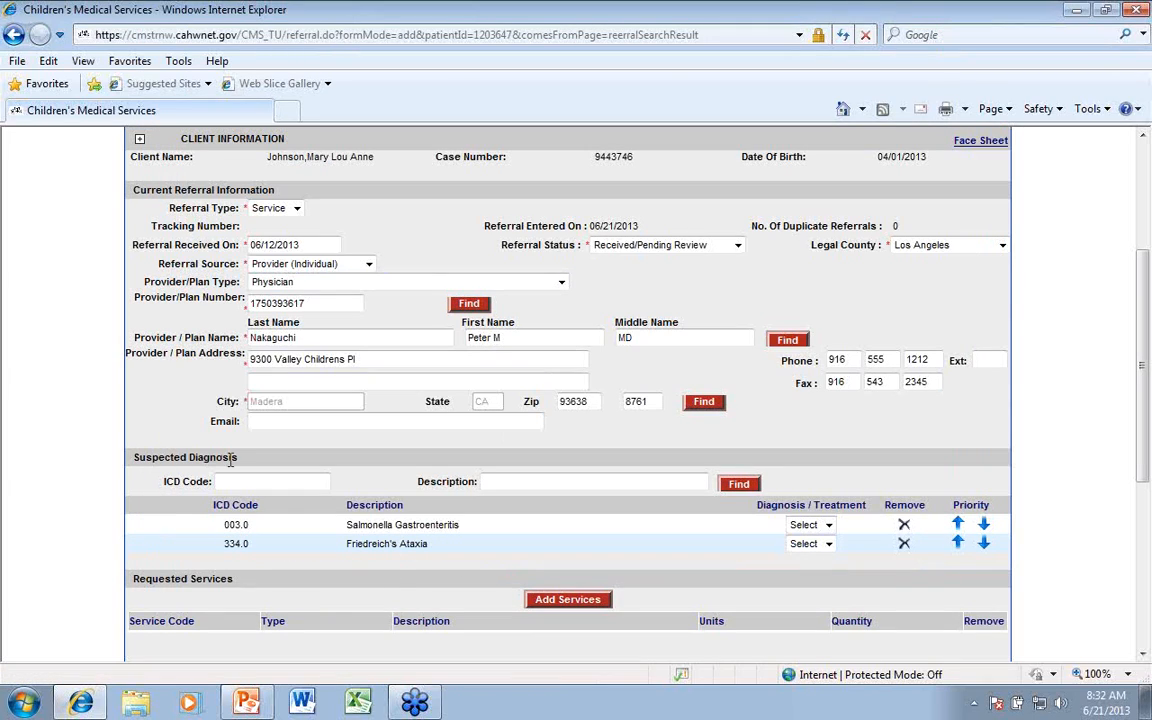
# Mark both suspected diagnoses as Dx, and raise Friedreich's Ataxia in priority before moving it back below Salmonella Gastroenteritis
pyautogui.click(826, 530)
pyautogui.click(818, 555)
pyautogui.click(834, 545)
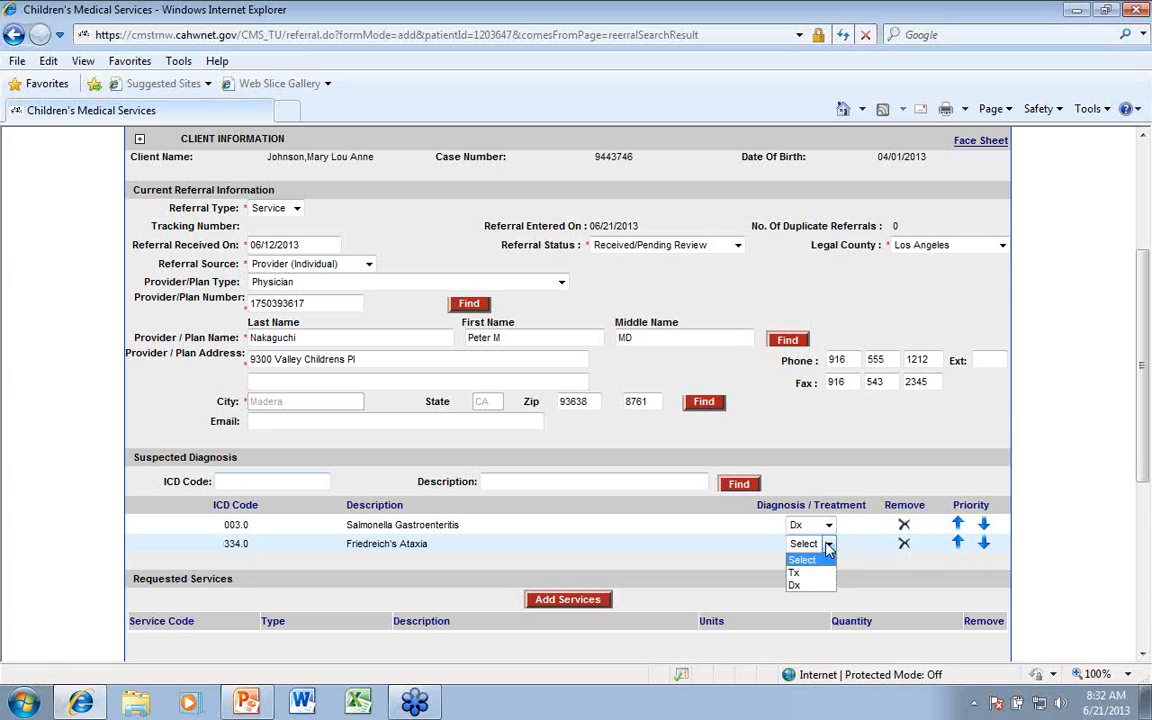
pyautogui.click(812, 573)
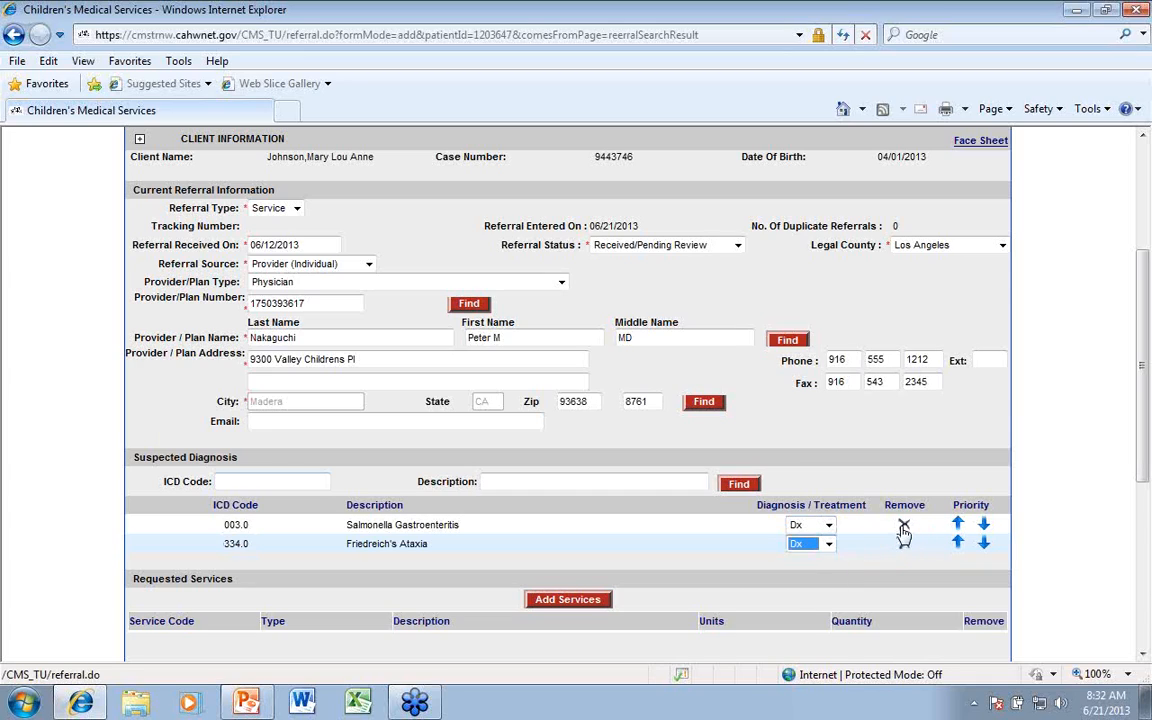
pyautogui.click(958, 544)
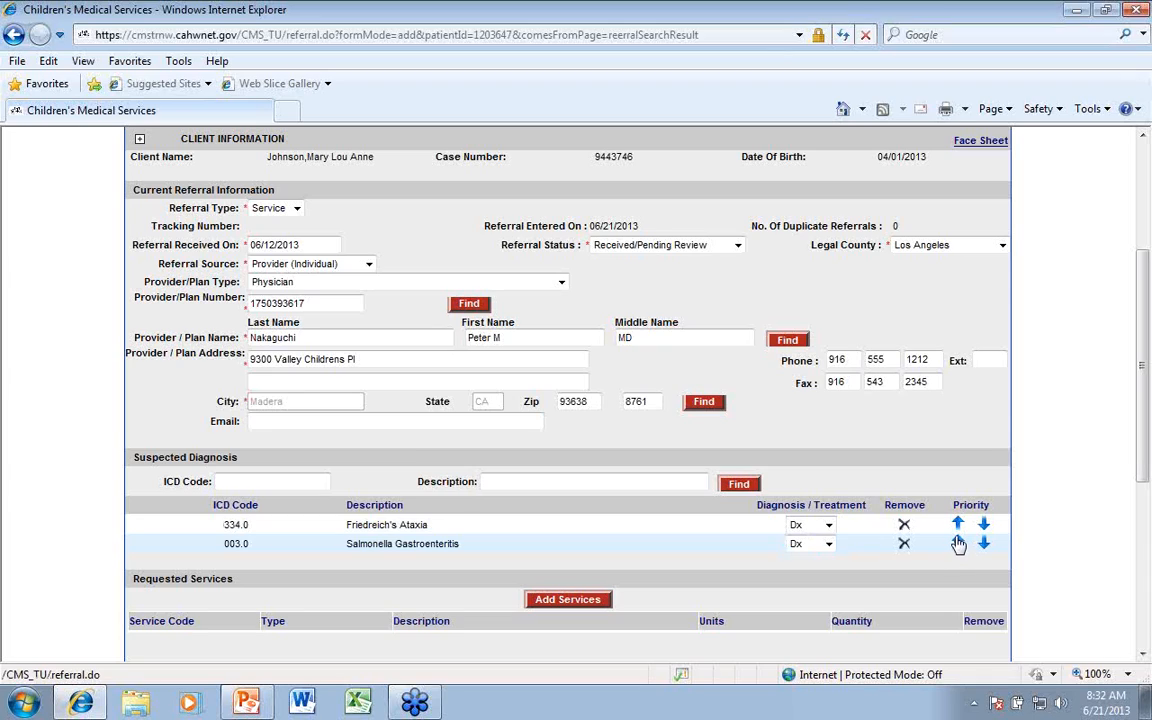
pyautogui.click(985, 527)
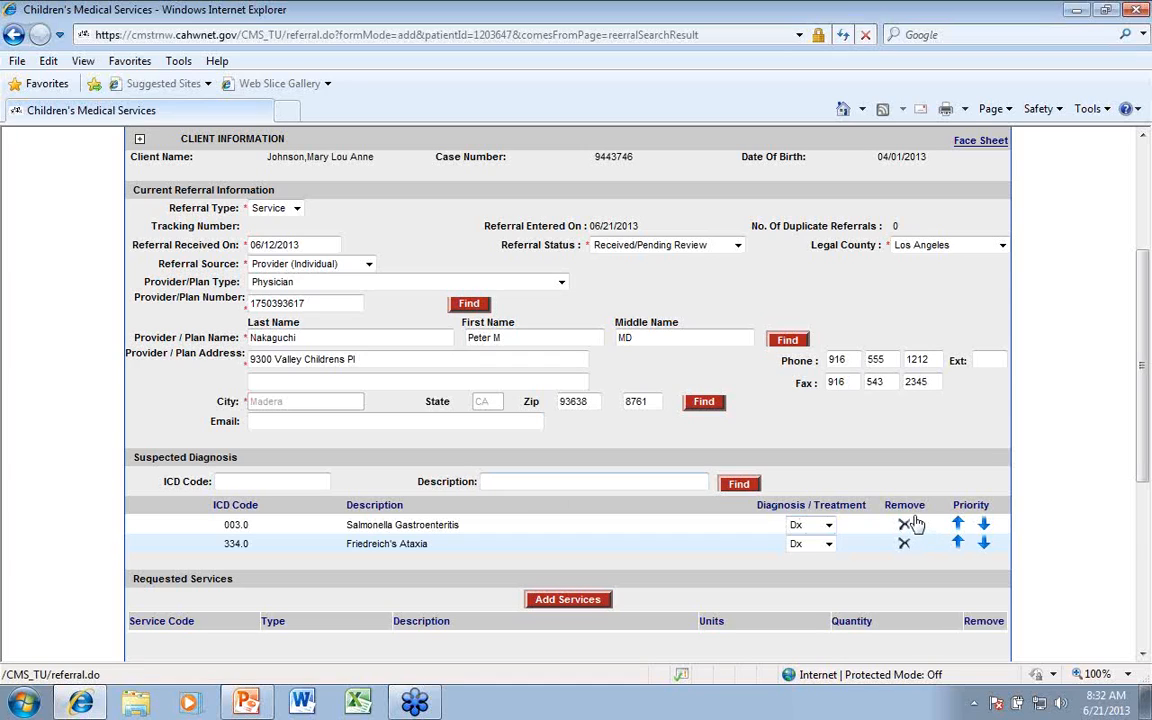
# Add procedure code 99213 with type N to the requested services and set its units to 3
pyautogui.scroll(-1, 698, 503)
pyautogui.scroll(-3, 698, 503)
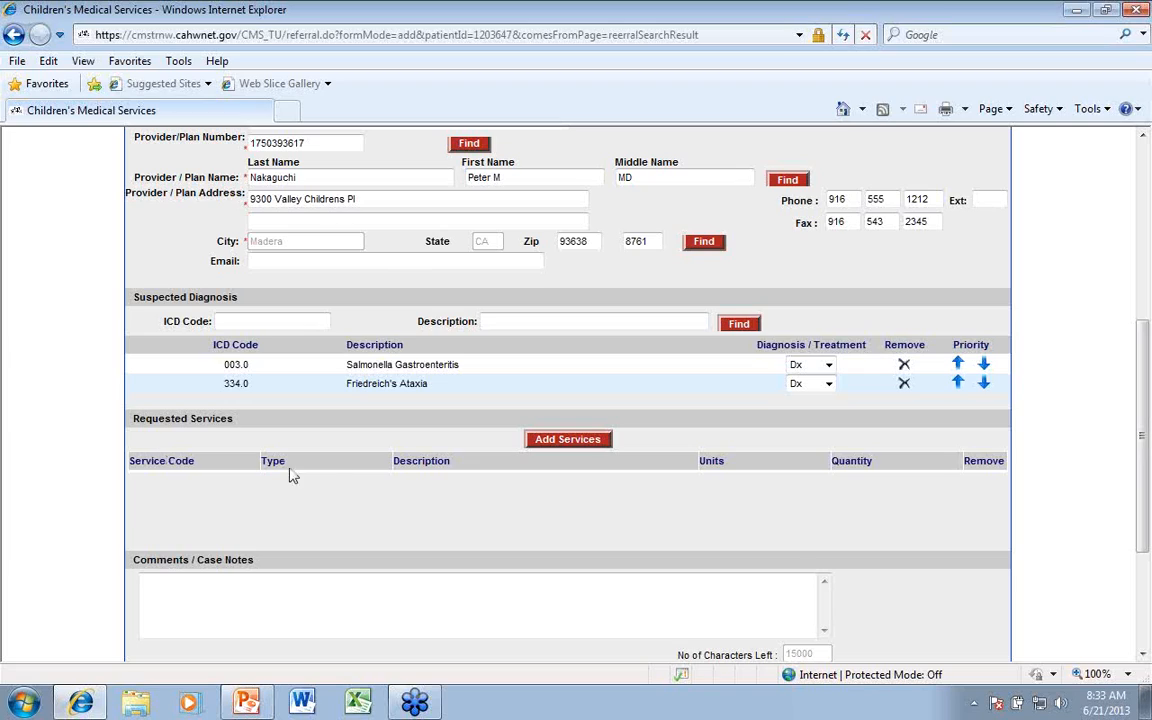
pyautogui.click(558, 445)
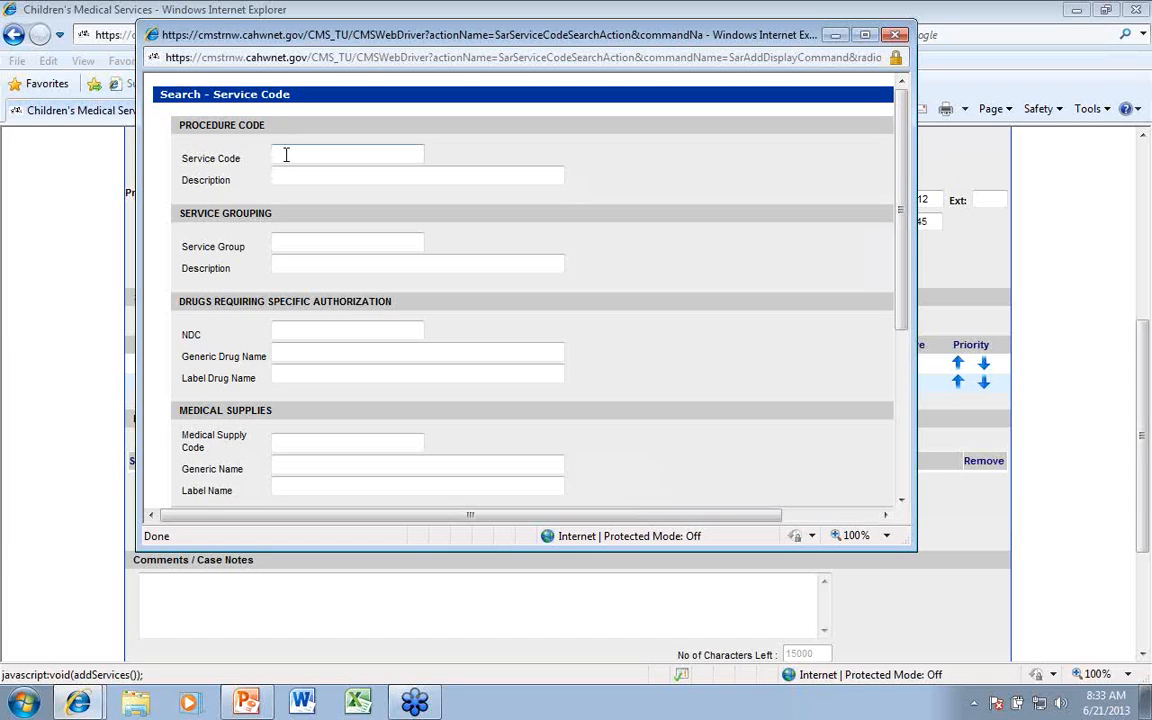
pyautogui.click(283, 155)
pyautogui.write('99213')
pyautogui.scroll(-5, 509, 288)
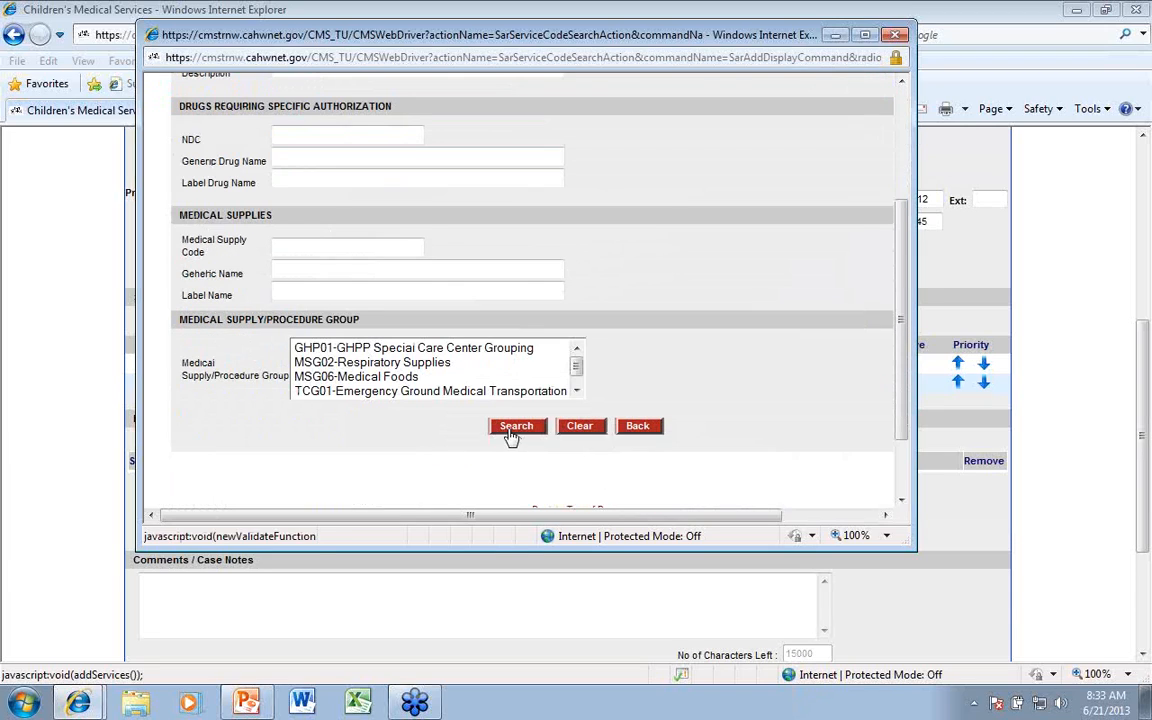
pyautogui.click(512, 428)
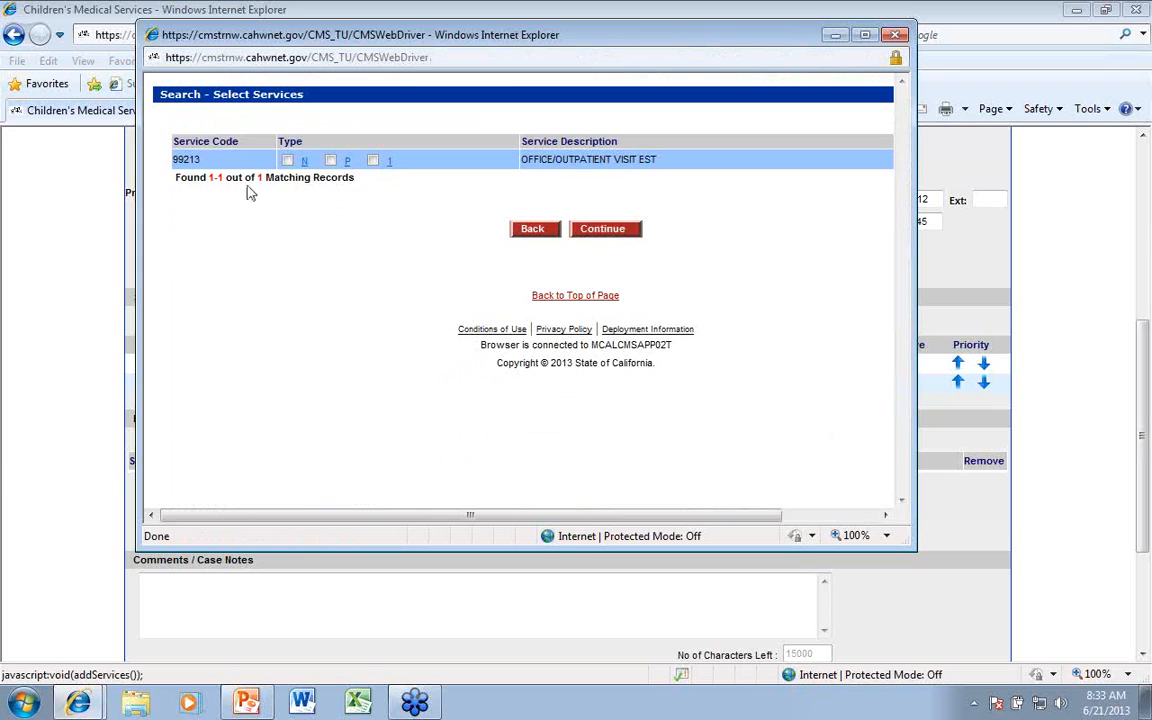
pyautogui.click(287, 161)
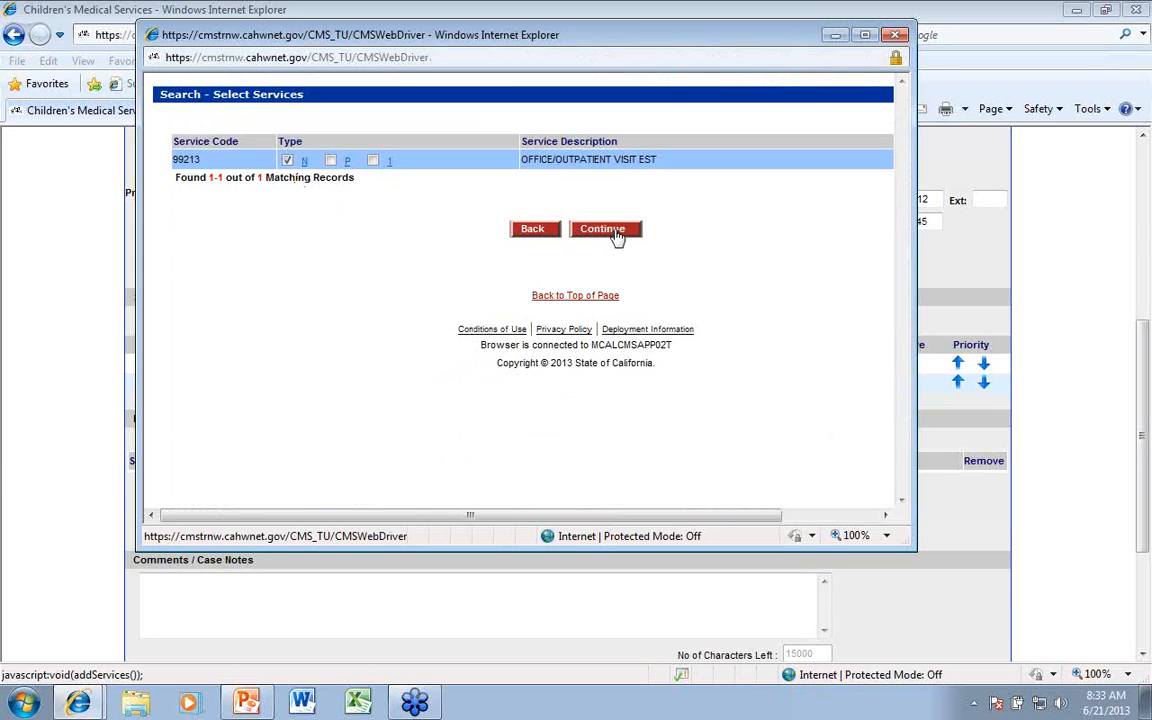
pyautogui.click(610, 232)
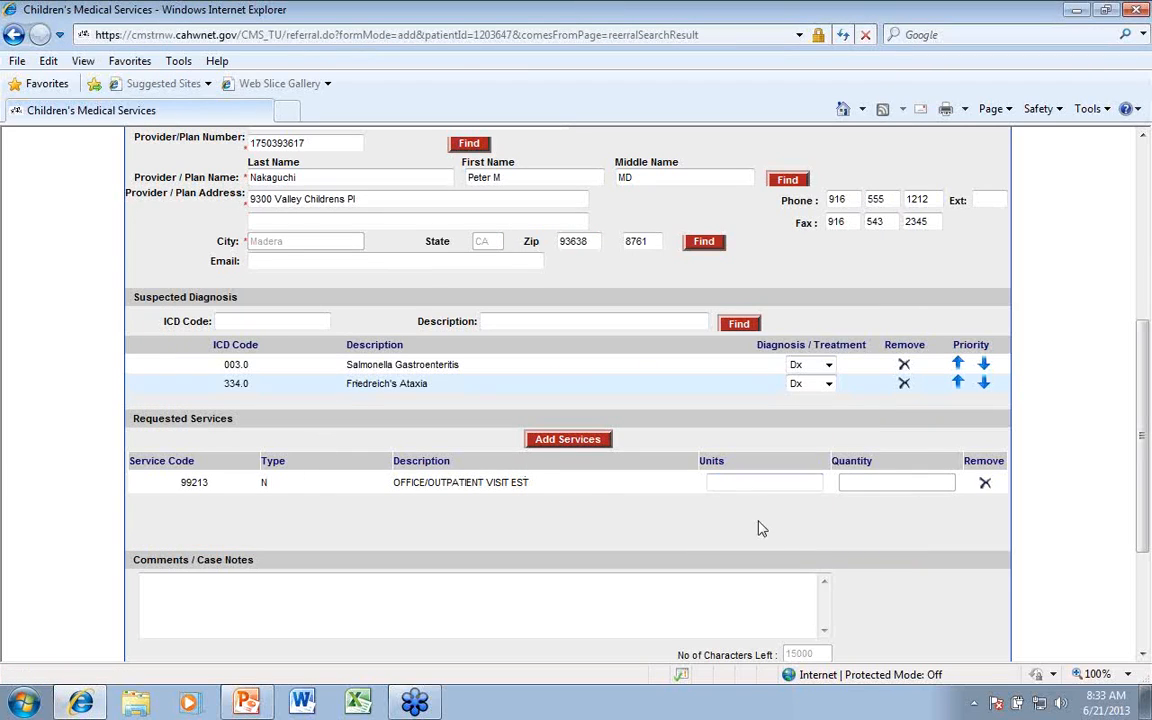
pyautogui.click(736, 482)
pyautogui.write('3')
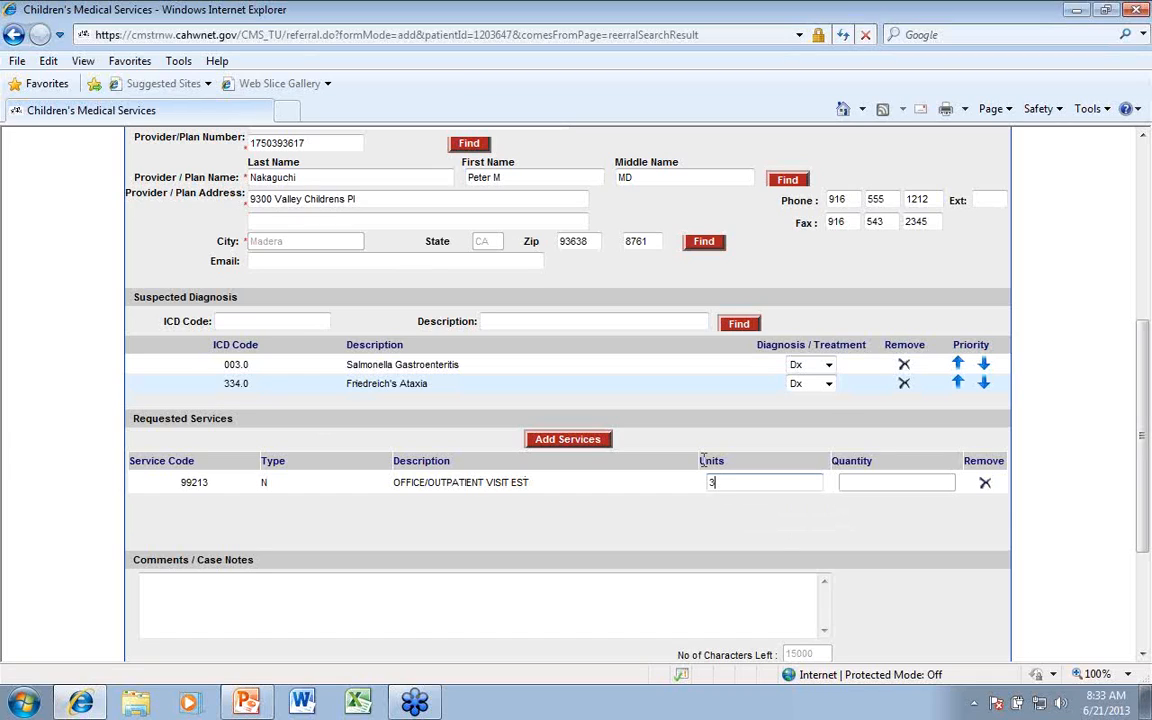
# Look up service group 01 and add the Physician grouping to the requested services
pyautogui.click(565, 440)
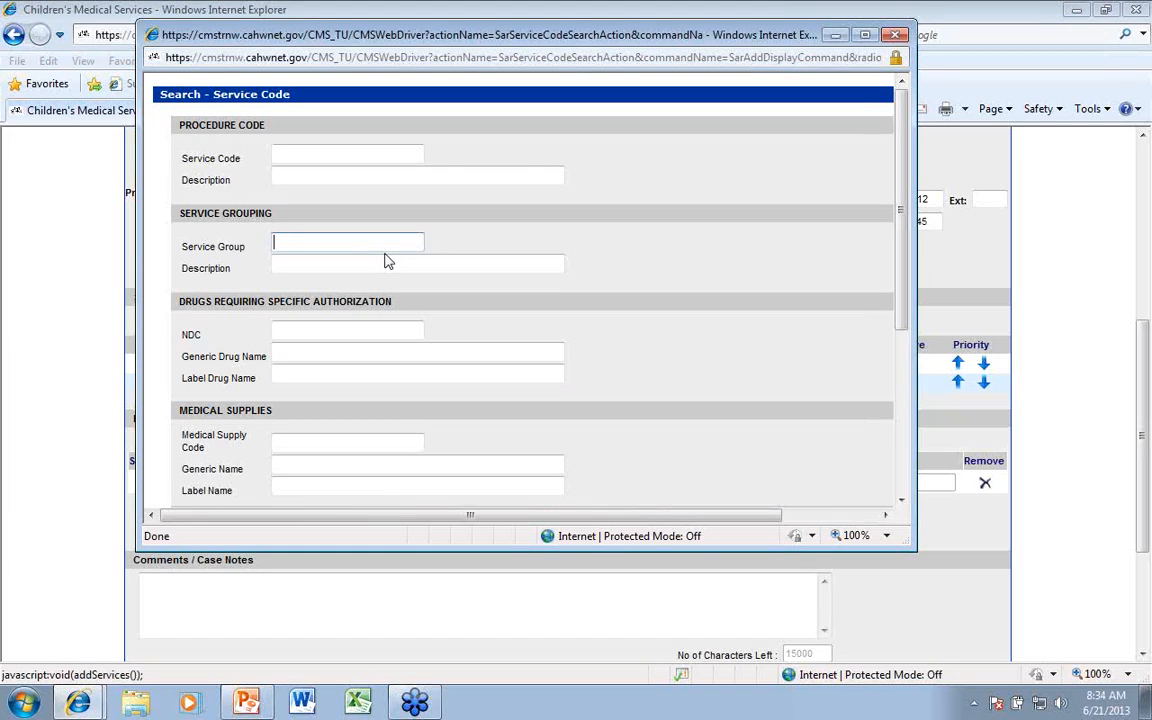
pyautogui.write('01')
pyautogui.scroll(-3, 532, 298)
pyautogui.click(507, 430)
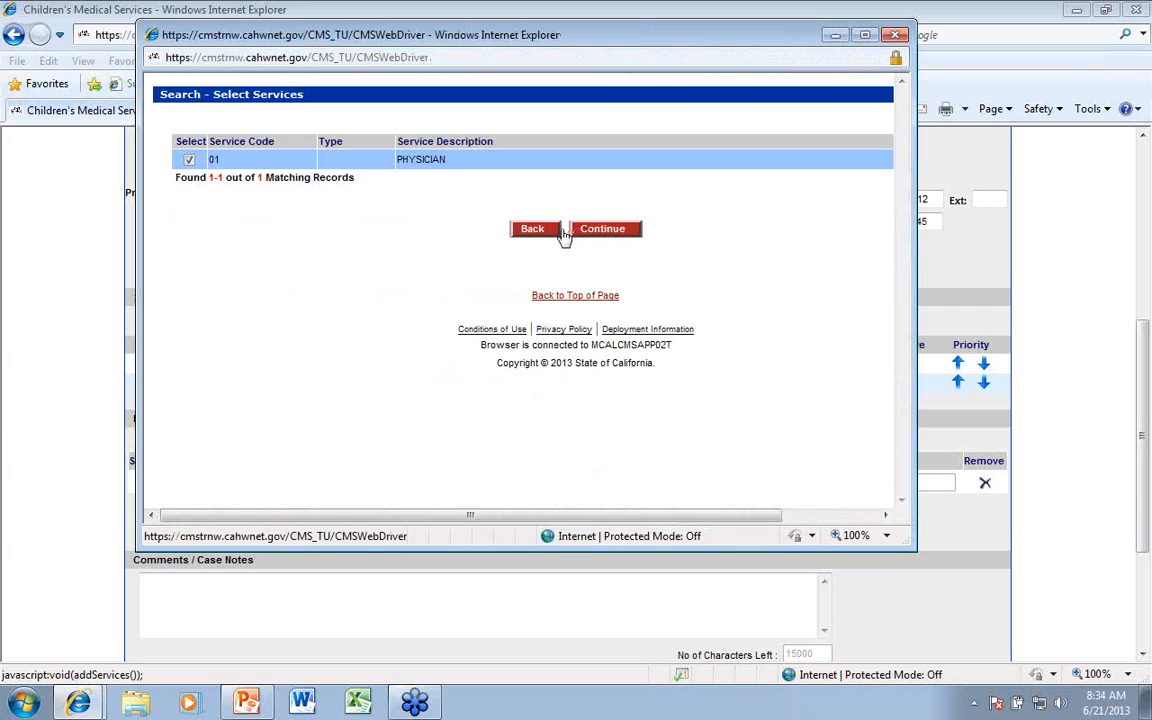
pyautogui.click(566, 229)
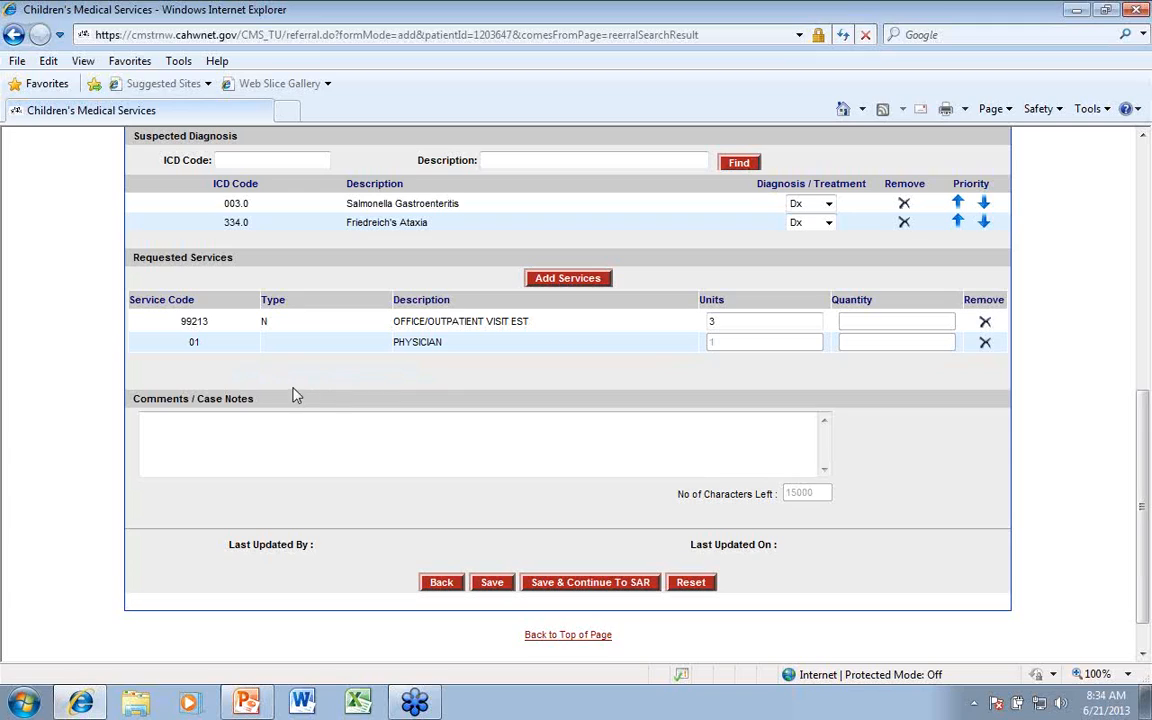
# Enter the case note "Service Referral Received." and save the referral
pyautogui.click(182, 432)
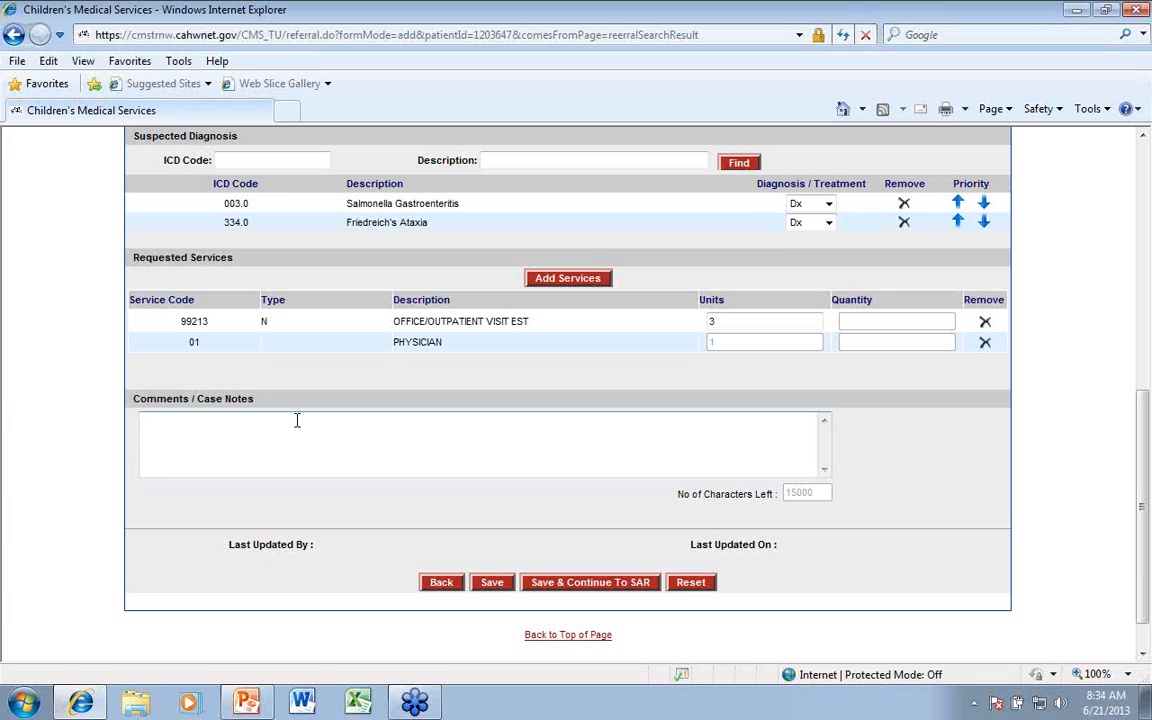
pyautogui.write('Service Referral Received.')
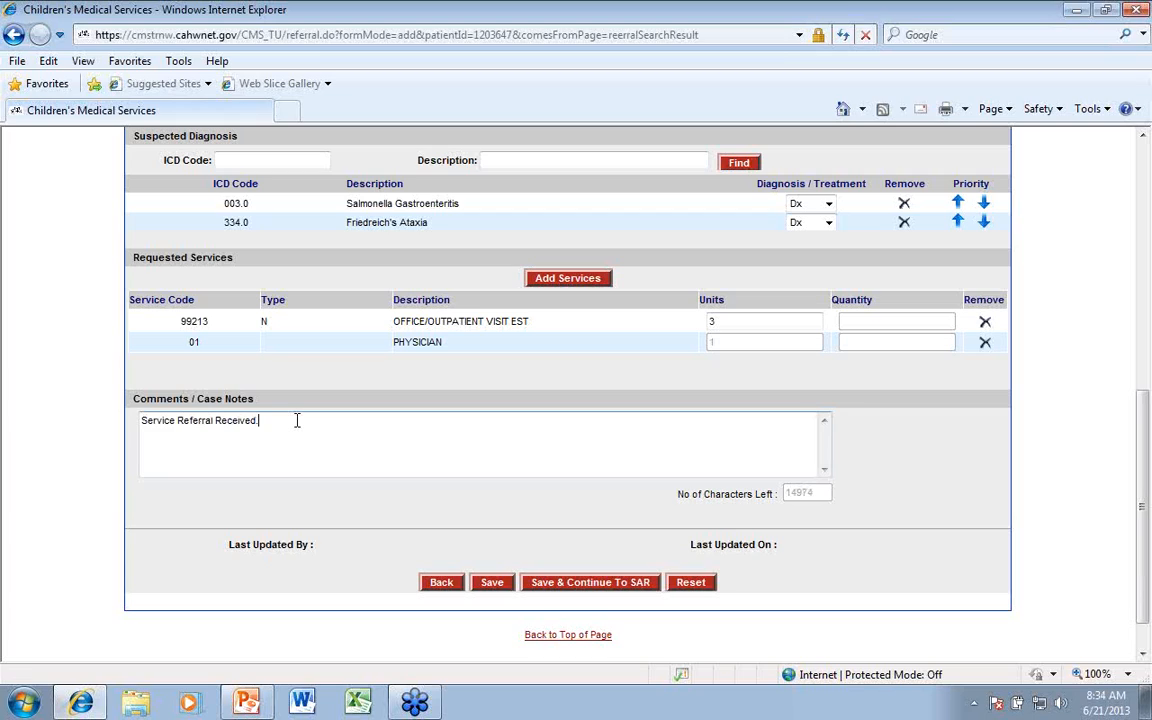
pyautogui.scroll(-1, 370, 480)
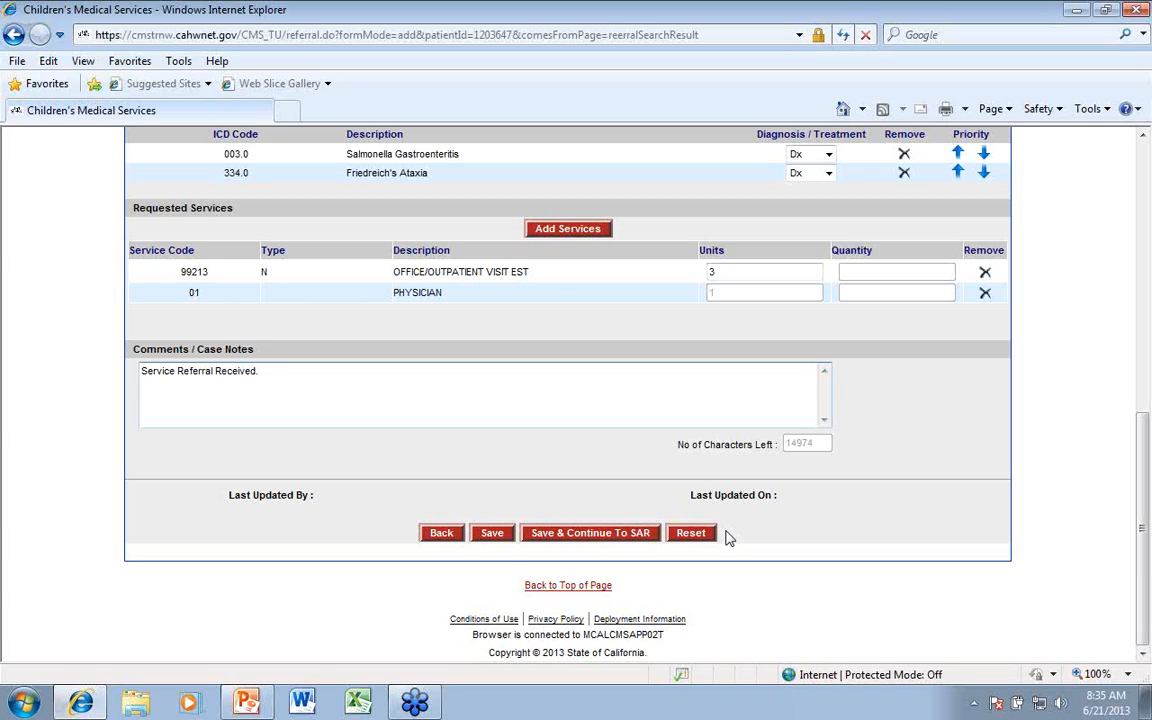
pyautogui.click(492, 535)
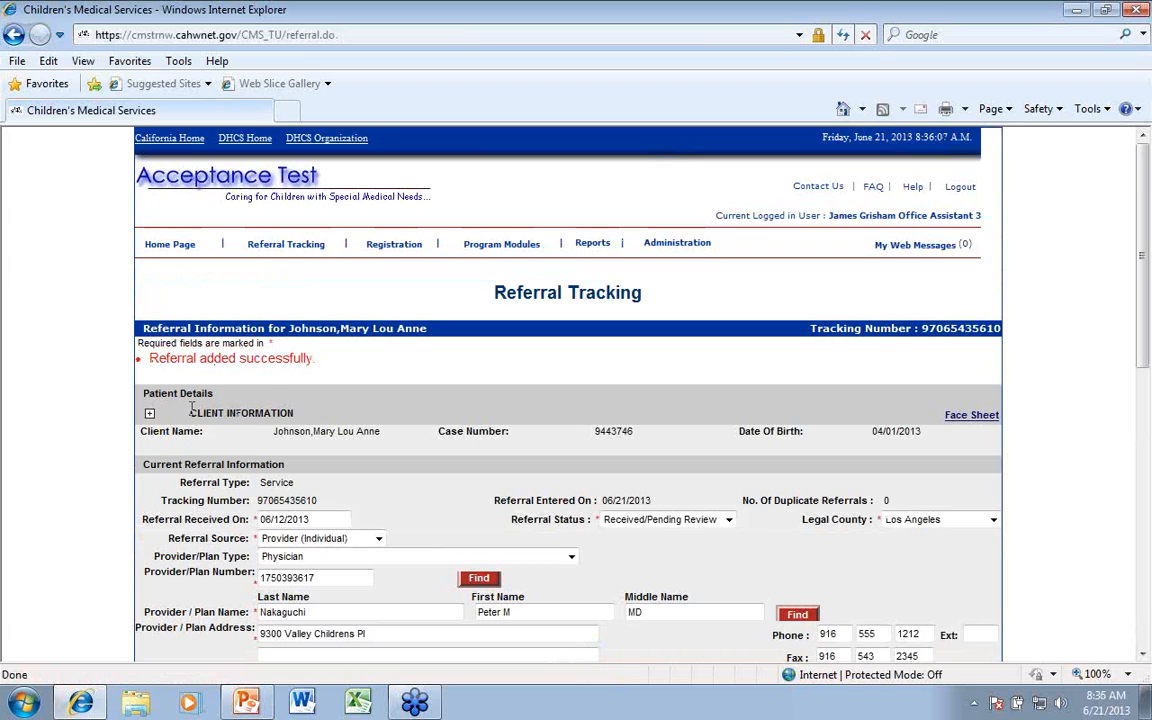
# Add a duplicate referral for the saved referral and confirm it
pyautogui.doubleClick(930, 329)
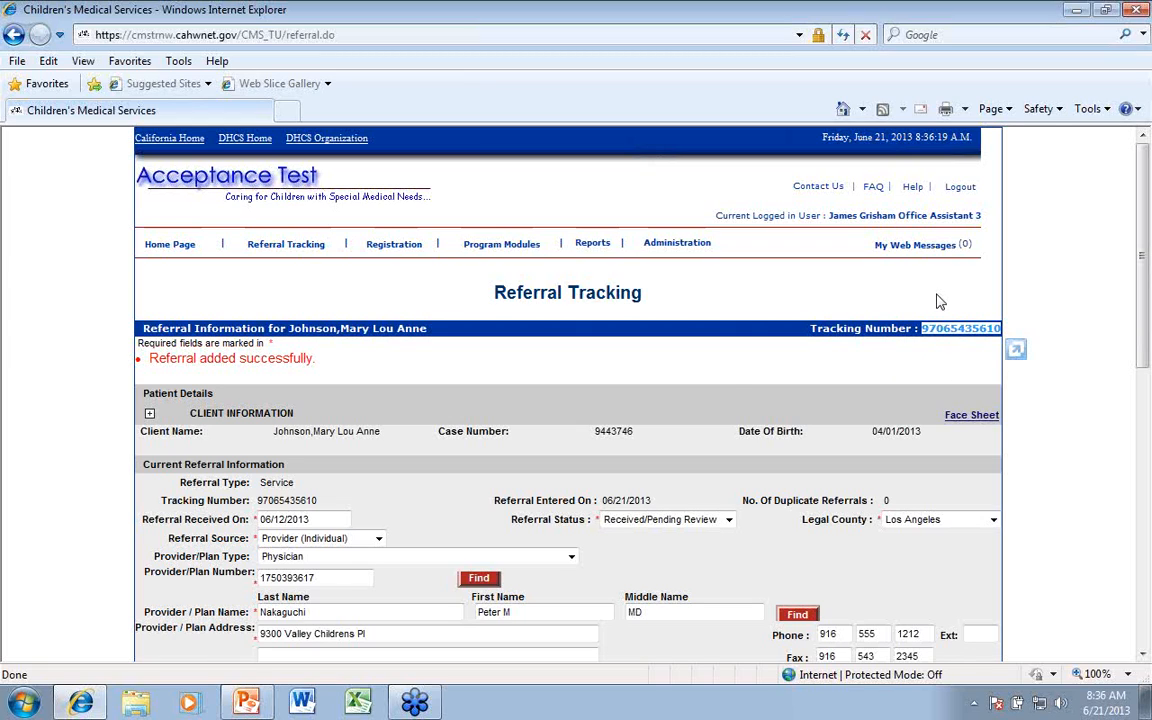
pyautogui.scroll(-2, 1071, 512)
pyautogui.scroll(-8, 1071, 512)
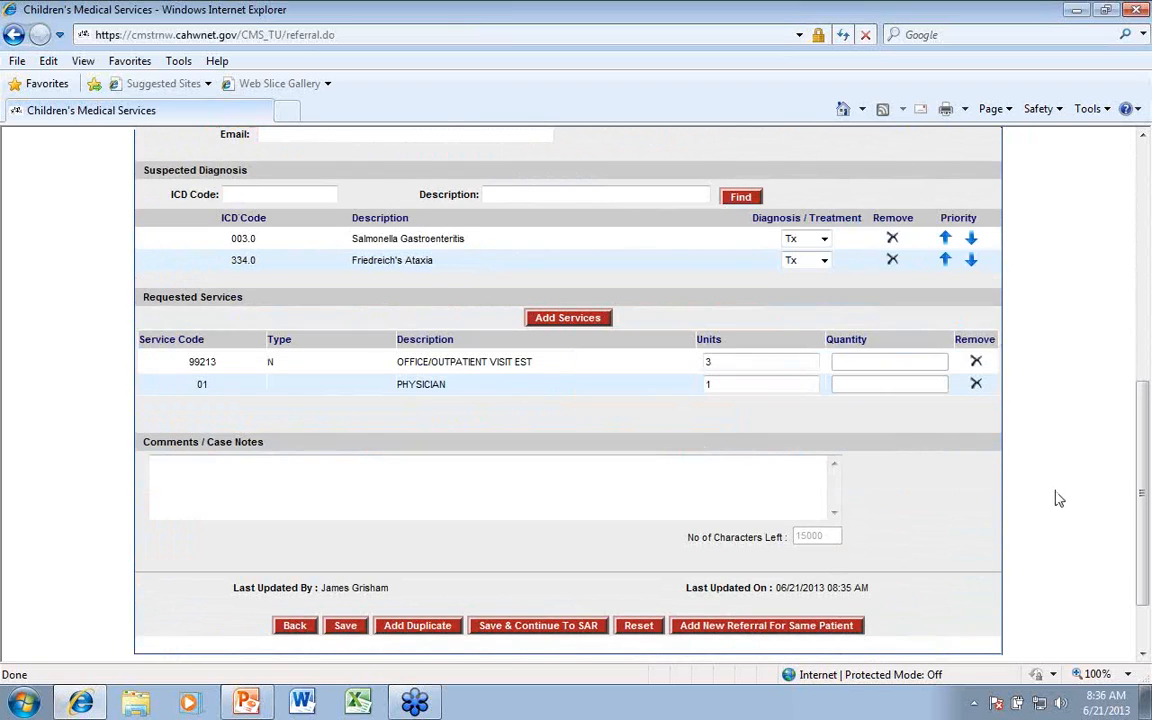
pyautogui.scroll(8, 1040, 506)
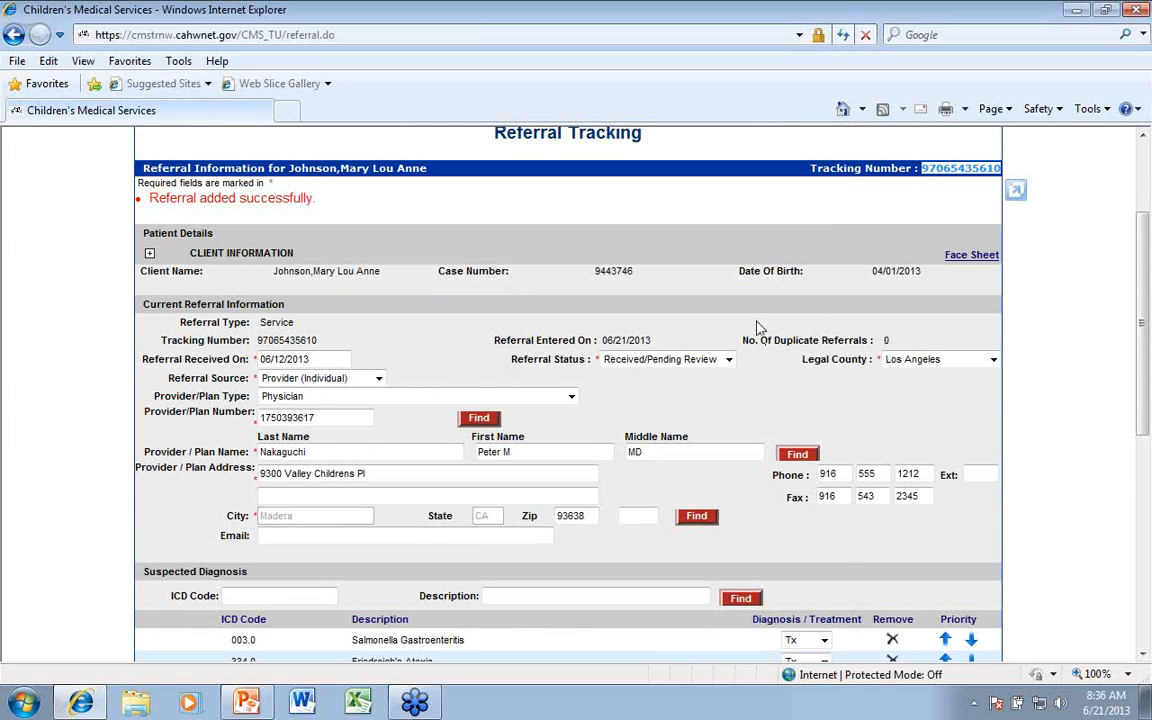
pyautogui.scroll(-5, 1098, 474)
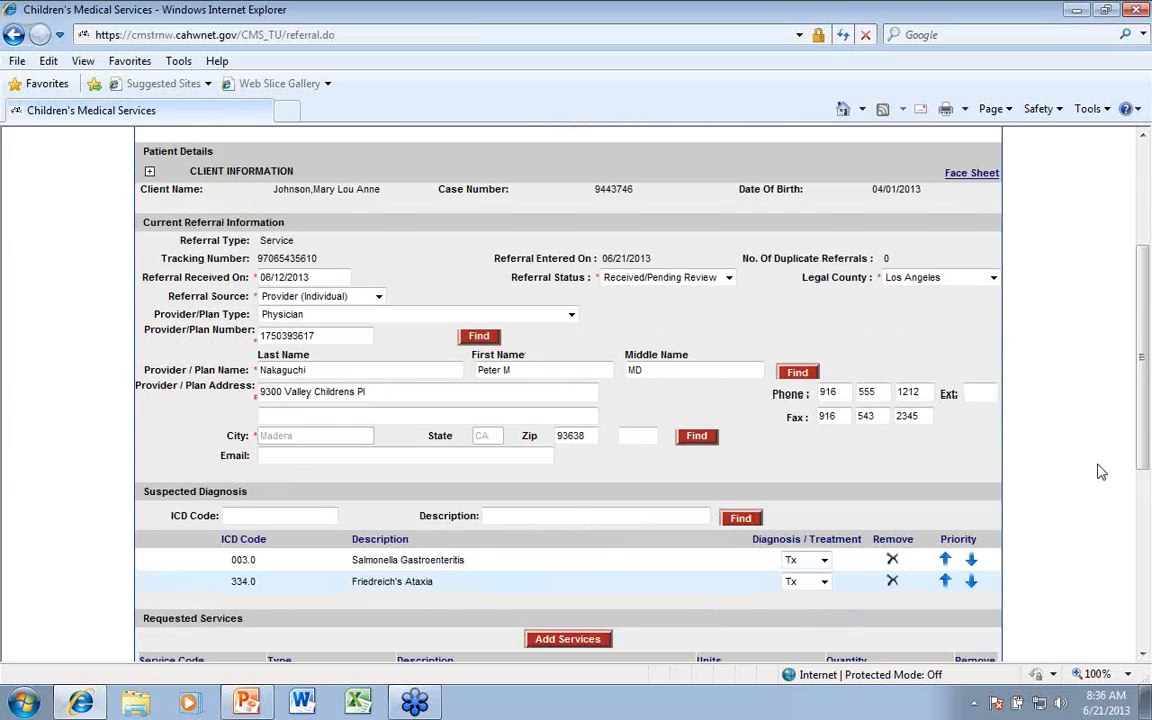
pyautogui.scroll(-1, 1098, 474)
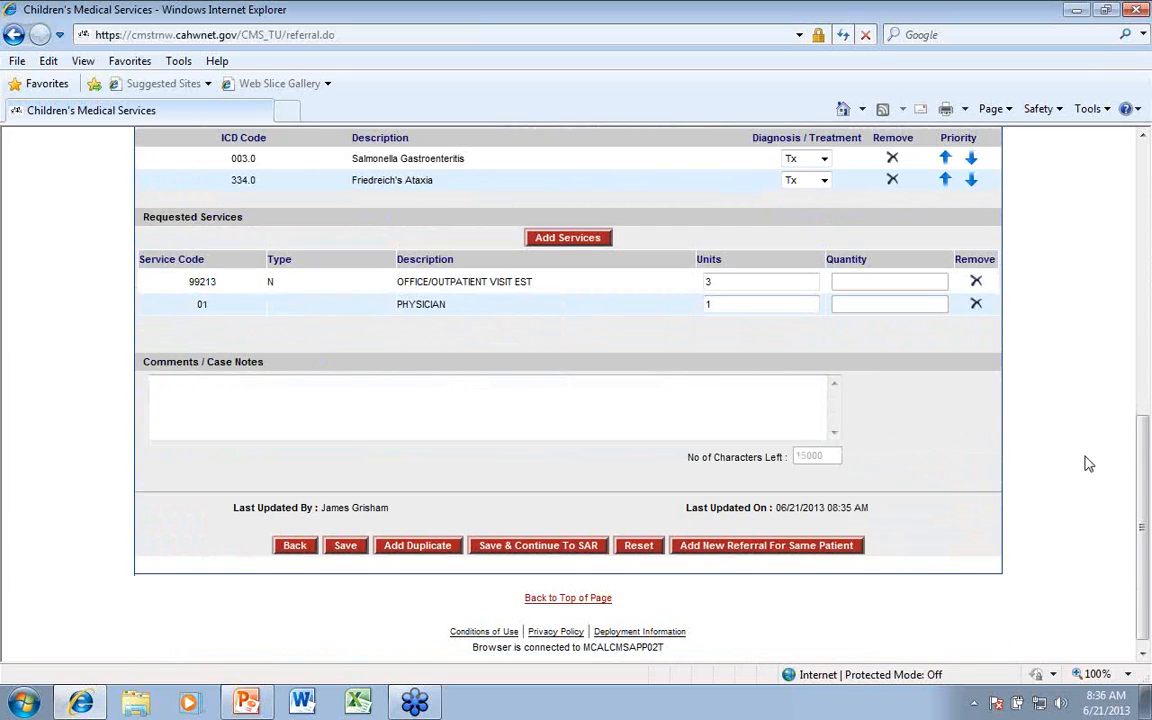
pyautogui.click(405, 545)
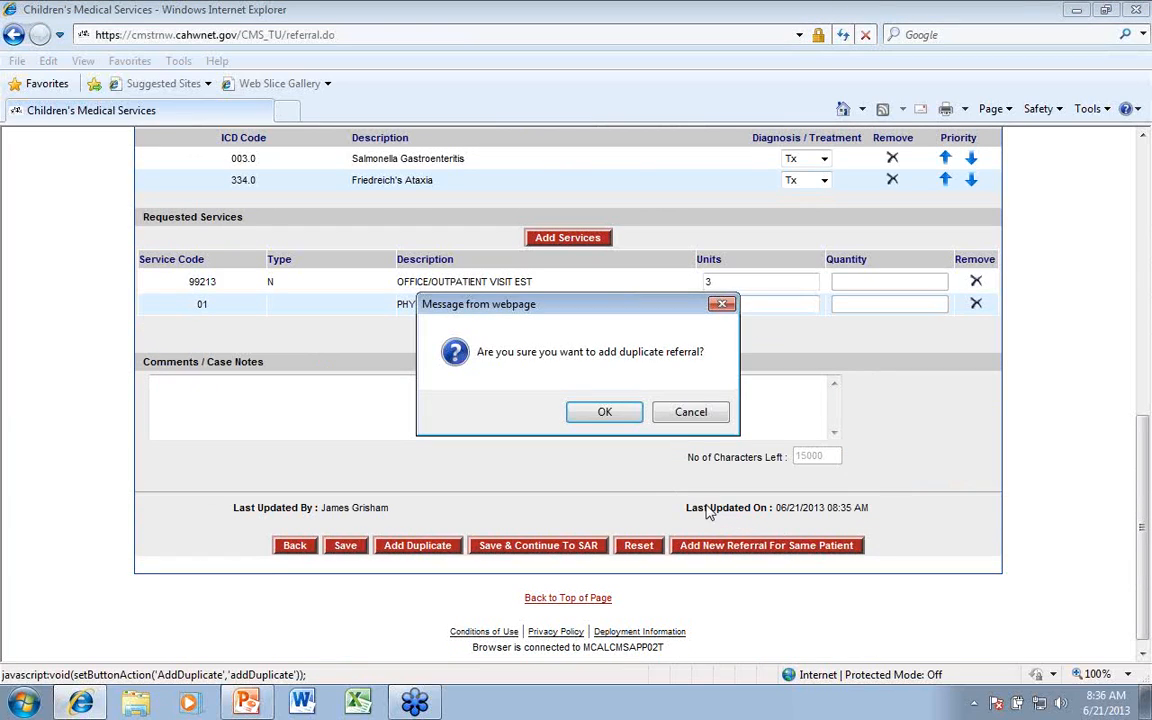
pyautogui.click(601, 414)
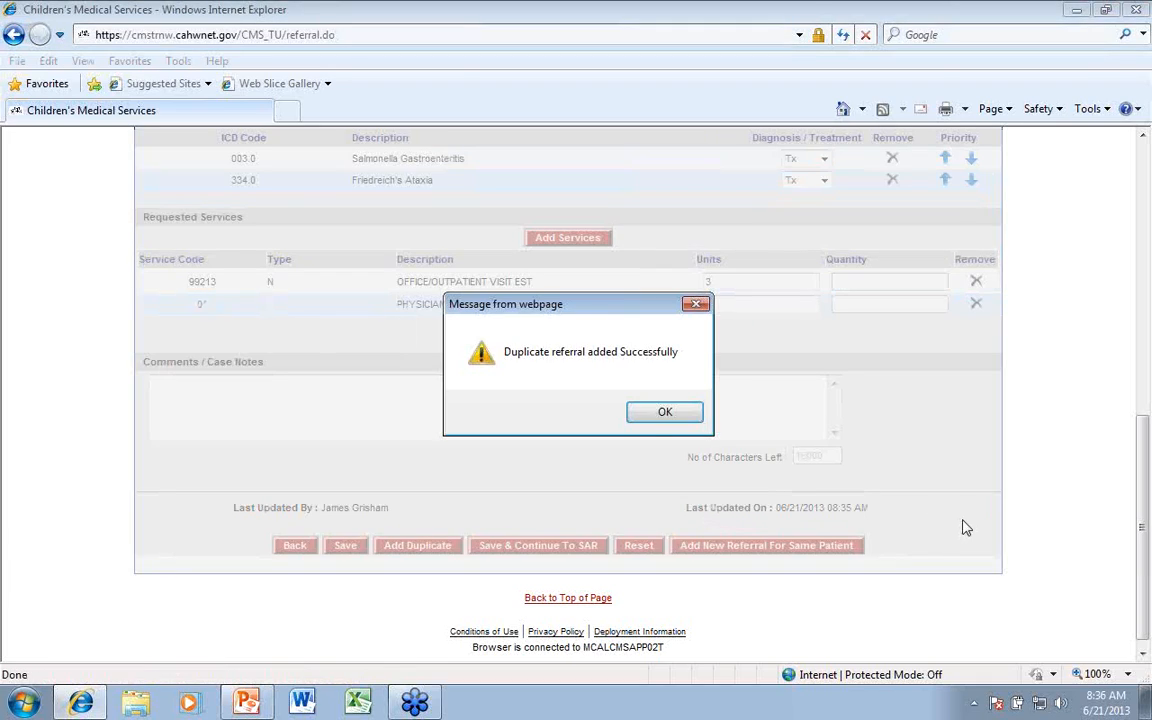
pyautogui.click(675, 418)
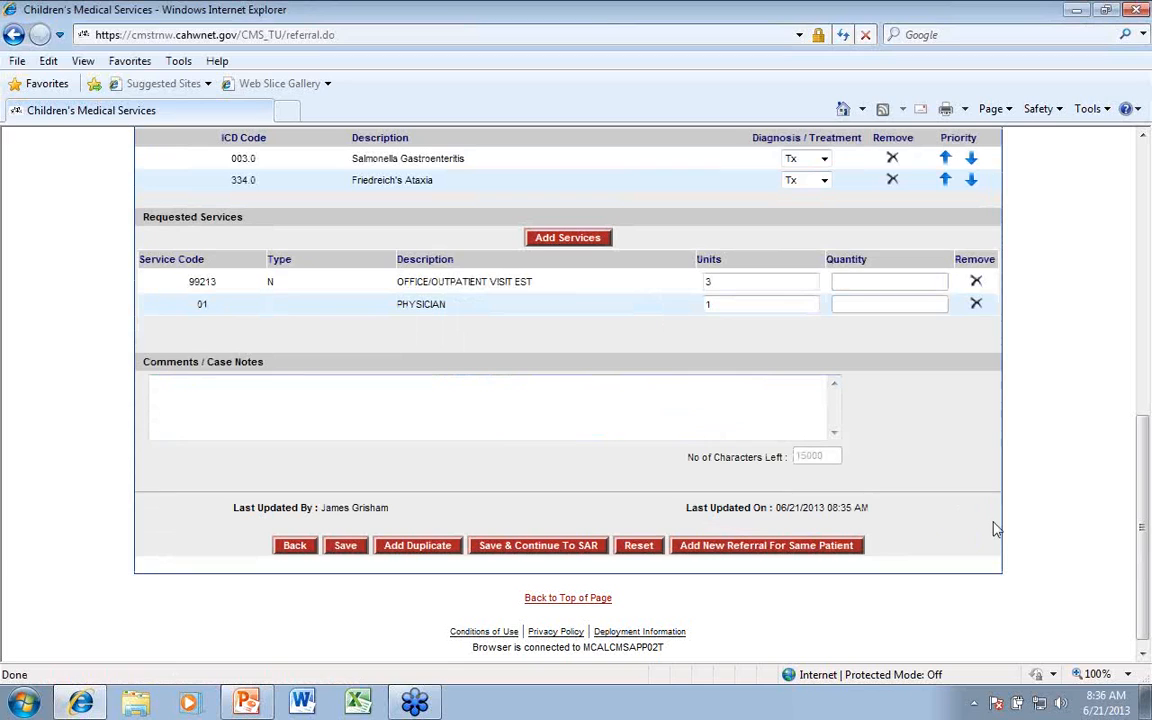
# Check the referral's duplicate count, then save the referral and continue to its SAR
pyautogui.scroll(5, 1064, 549)
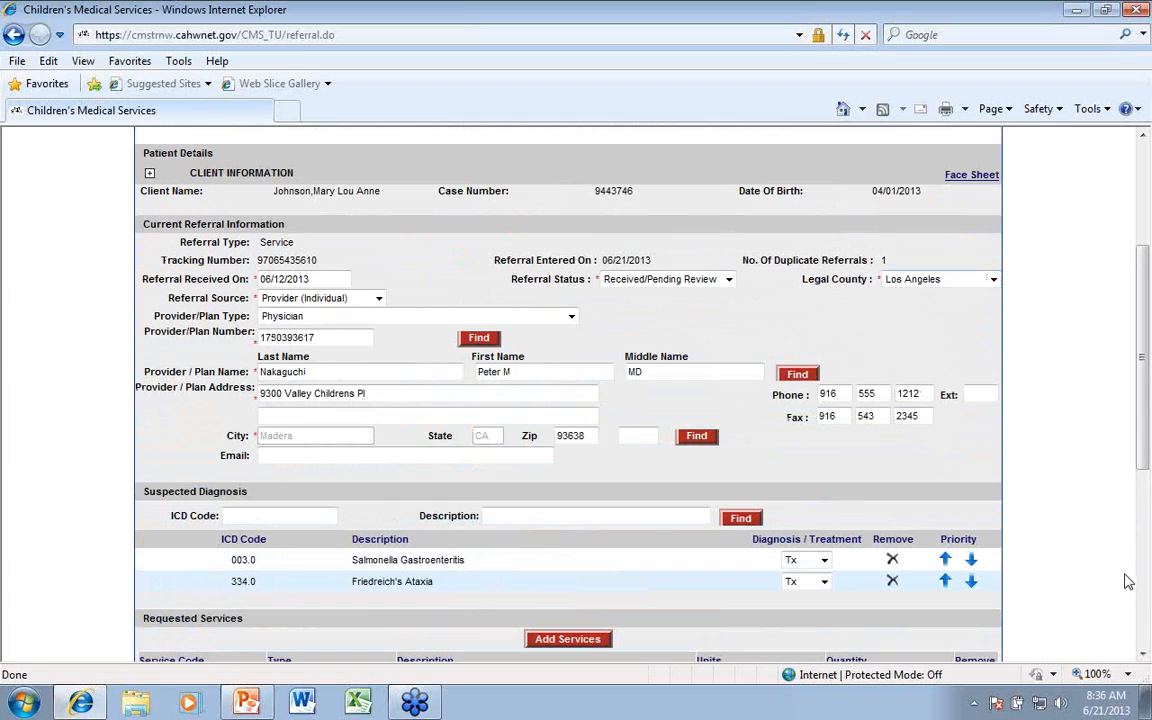
pyautogui.scroll(-4, 1112, 572)
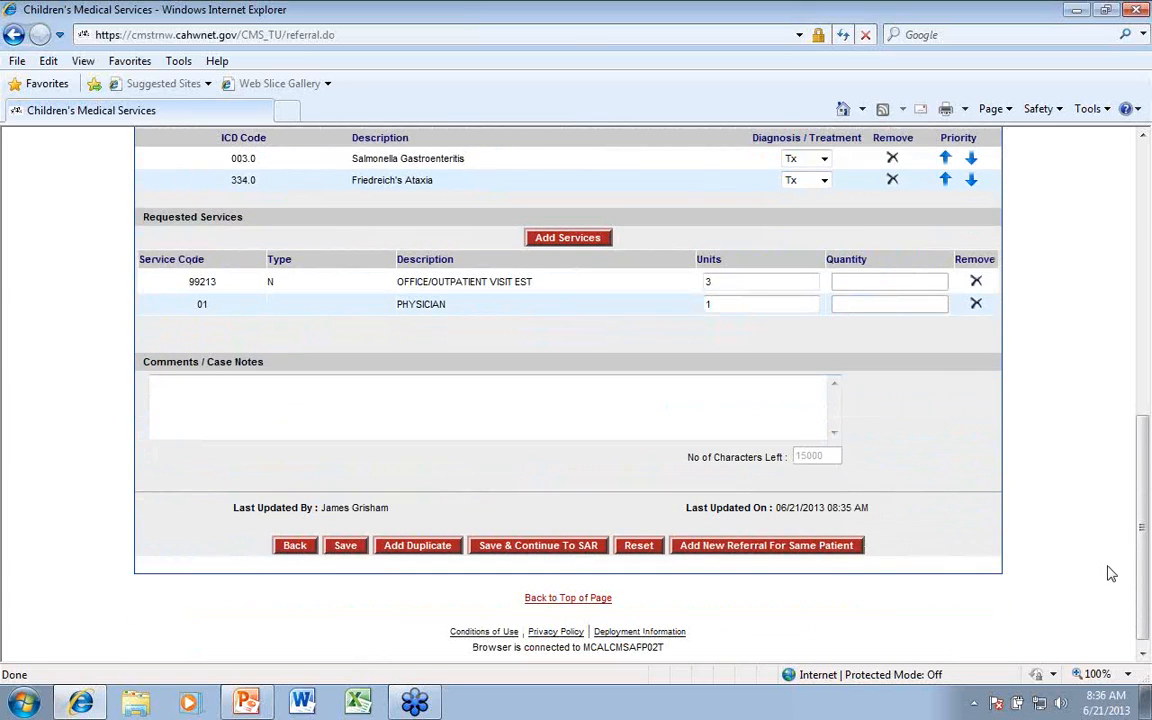
pyautogui.scroll(5, 1105, 568)
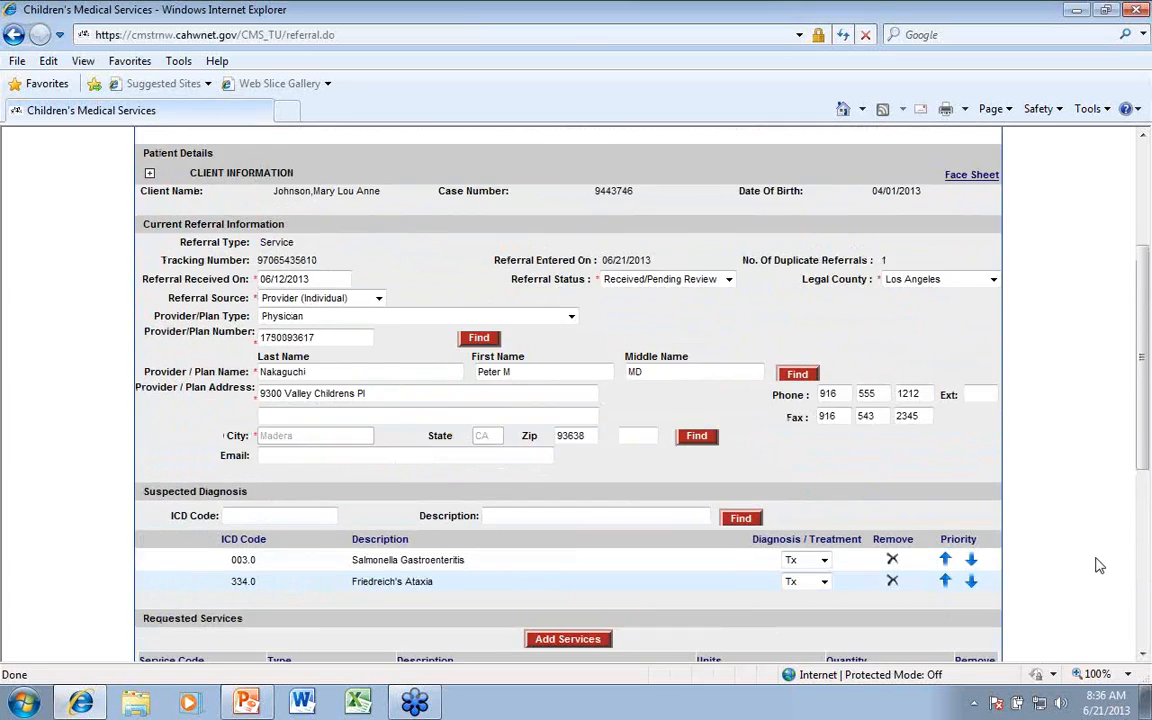
pyautogui.scroll(2, 1097, 563)
pyautogui.scroll(-6, 1098, 563)
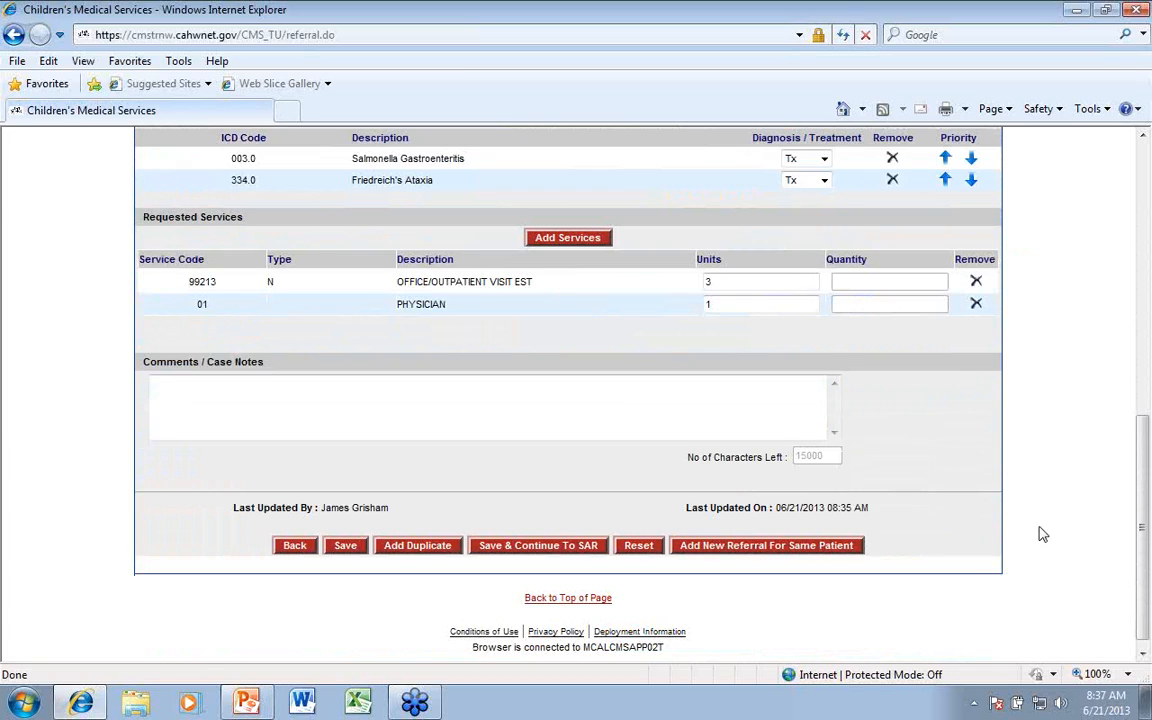
pyautogui.click(527, 550)
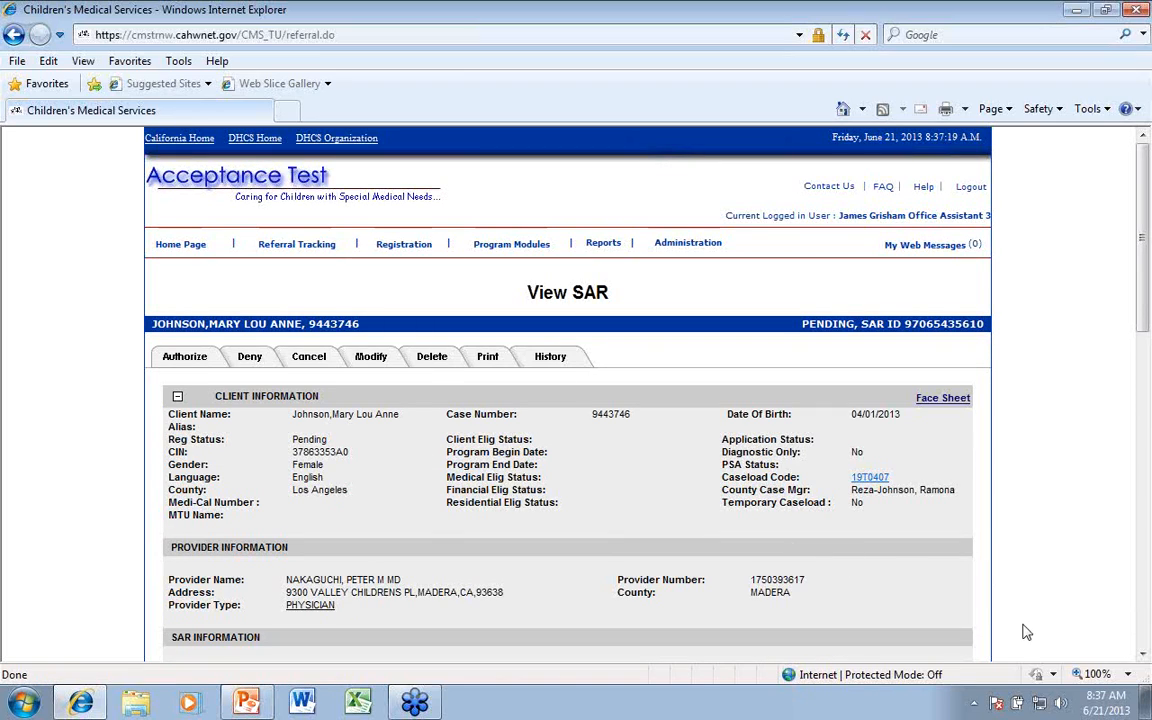
# Look over the pending SAR's details and return to the Referral Tracking search
pyautogui.scroll(-1, 1045, 588)
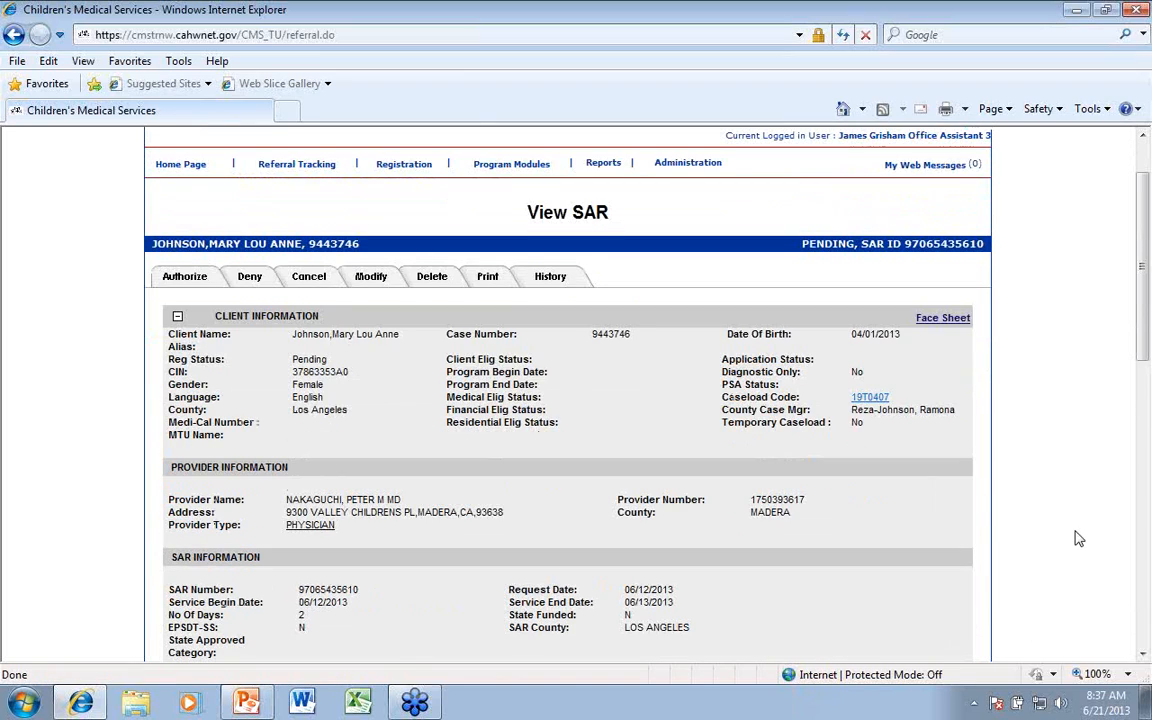
pyautogui.scroll(-1, 1077, 537)
pyautogui.scroll(1, 1075, 535)
pyautogui.click(284, 166)
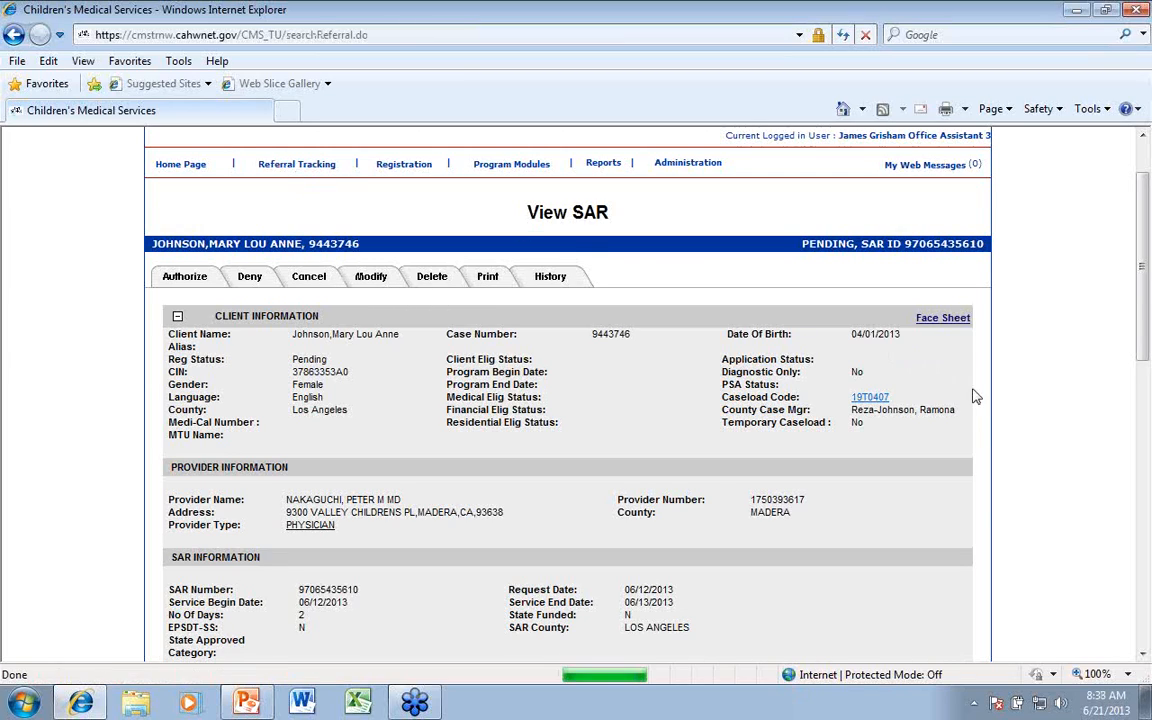